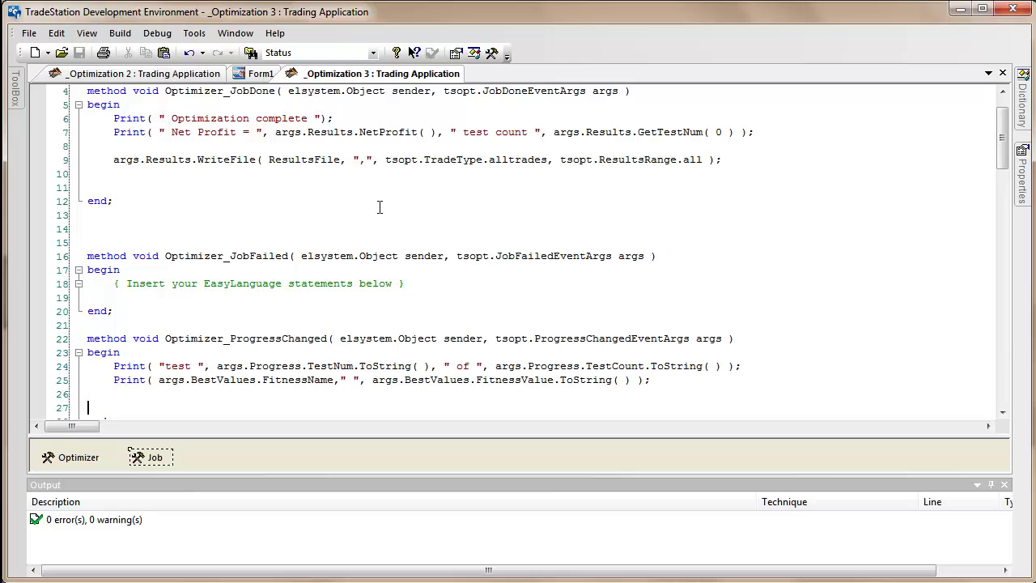
Switch from the Optimization 3 code to the Form1 designer with its buttons, label and progress bar
click(263, 74)
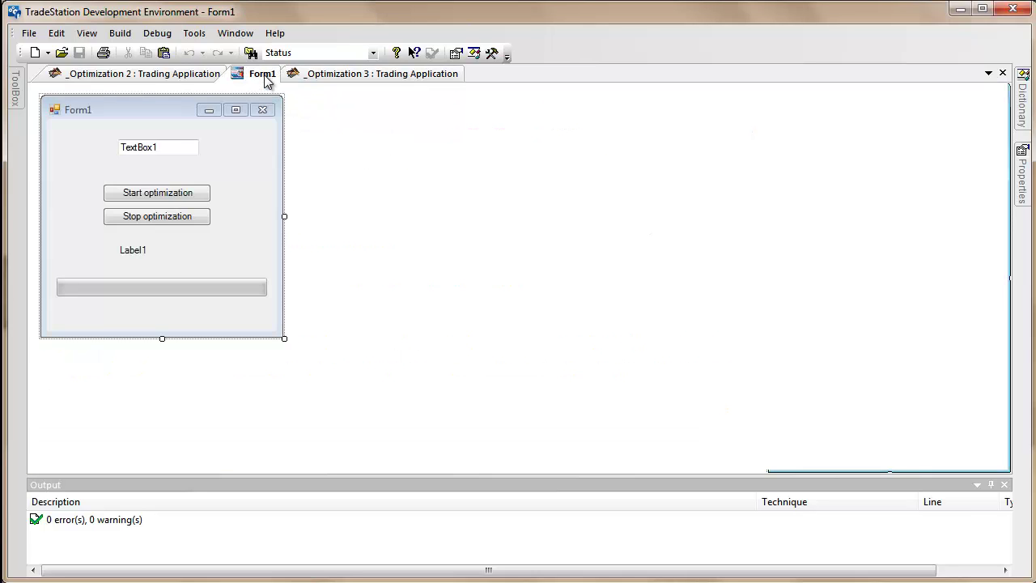
Confirm the progress bar's Name is ProgressBar1, then return to the Optimization 3 code
click(186, 284)
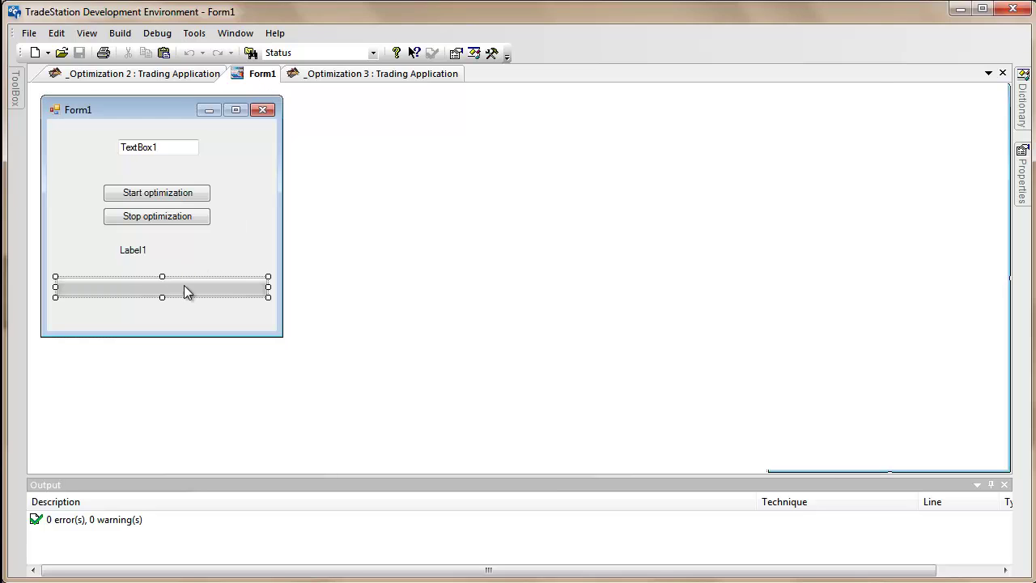
click(1024, 193)
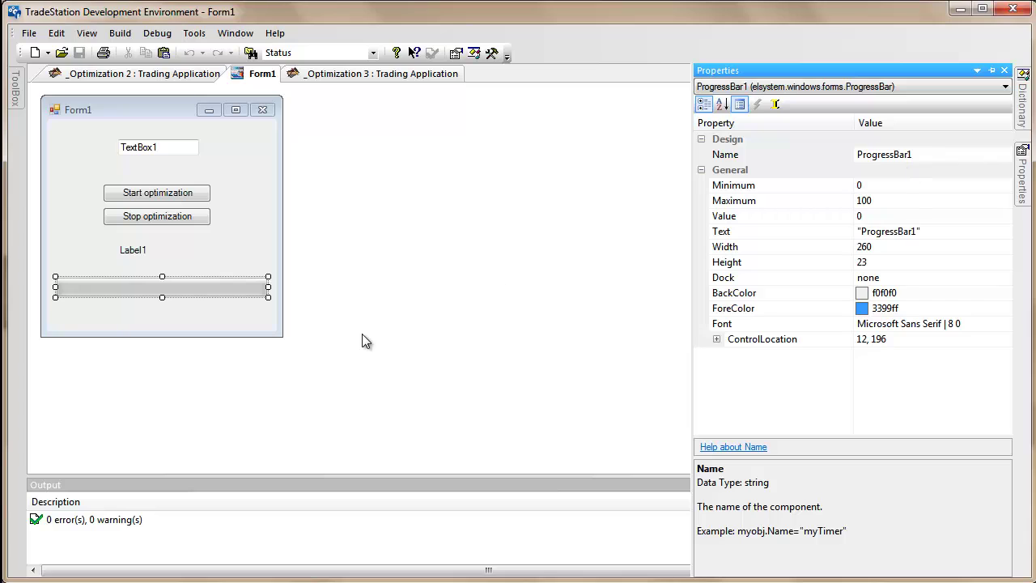
click(388, 76)
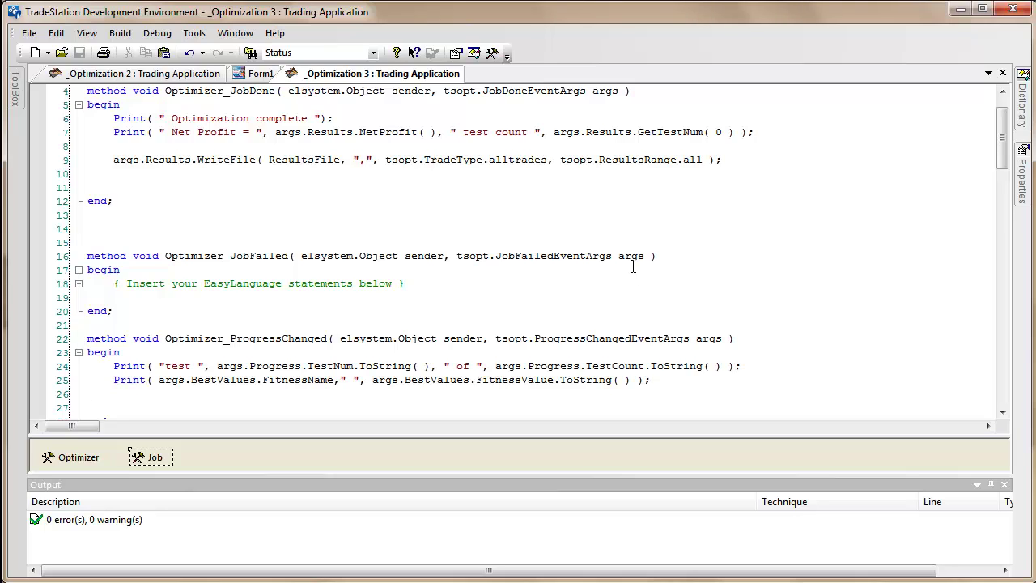
Start line 27 of the ProgressChanged handler with ProgressBar1.Value
key(Tab)
text(Pr)
key(BackSpace)
text(rogressBar1)
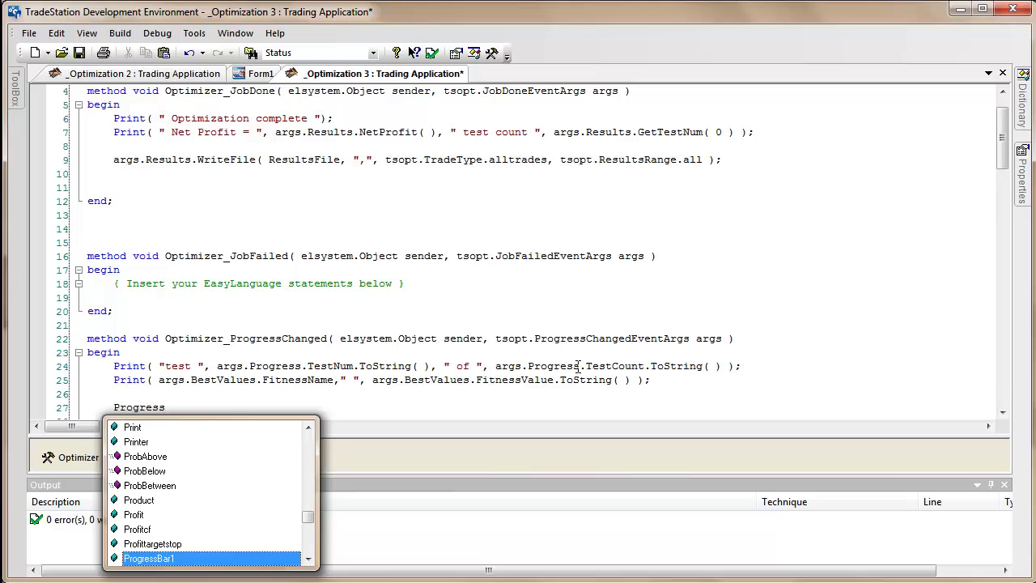
double_click(169, 559)
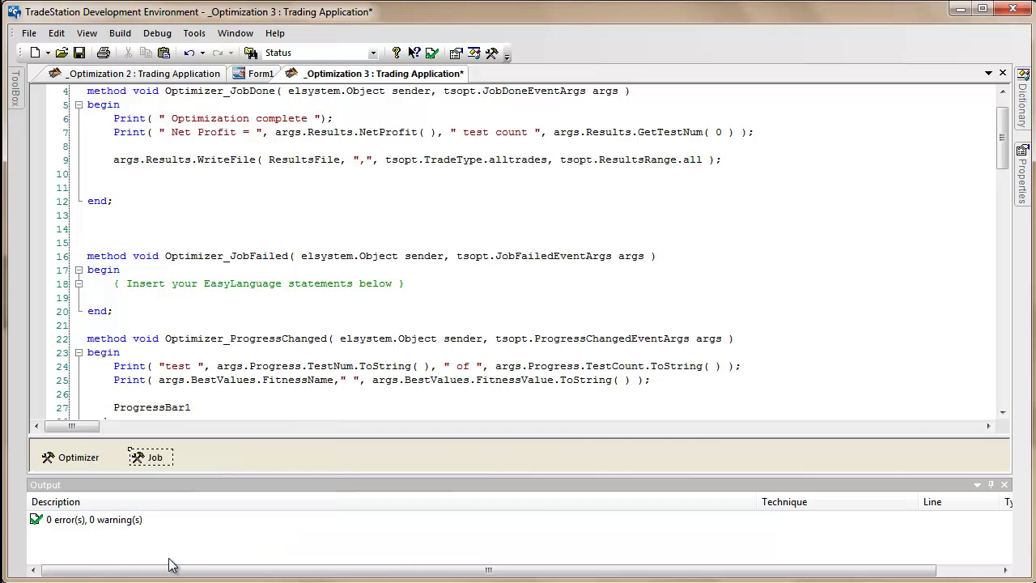
text(.)
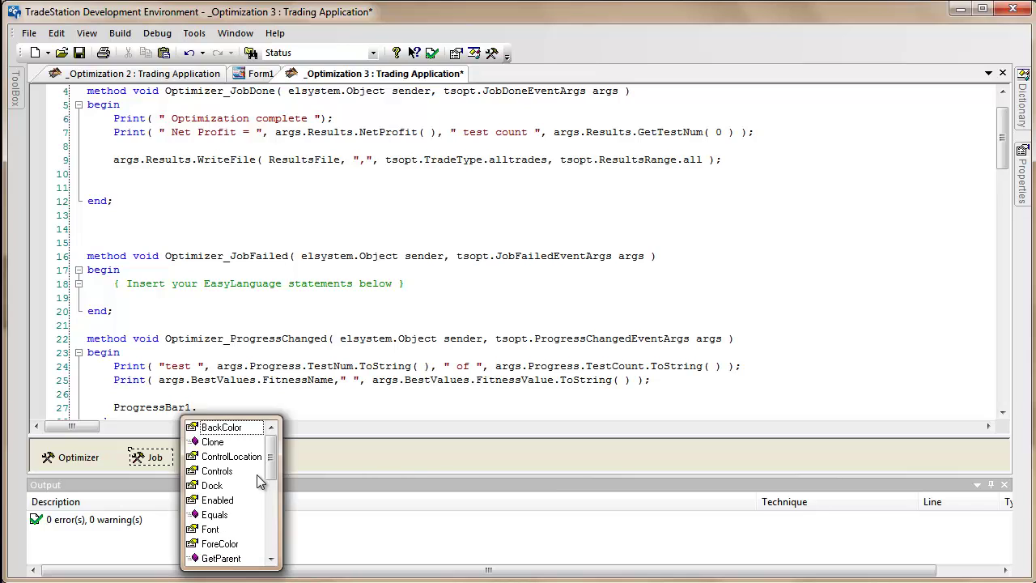
drag(270, 473, 269, 558)
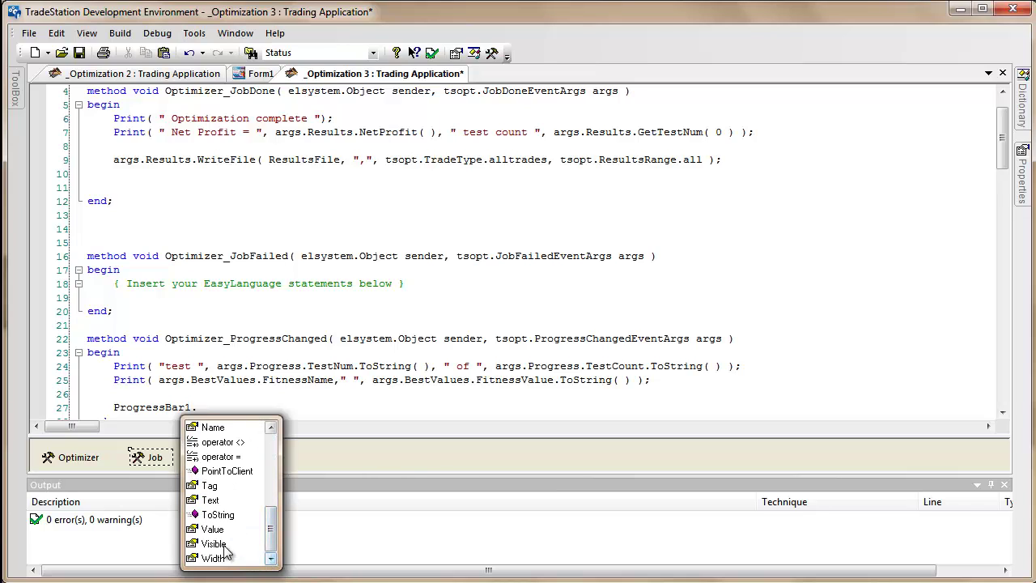
double_click(219, 530)
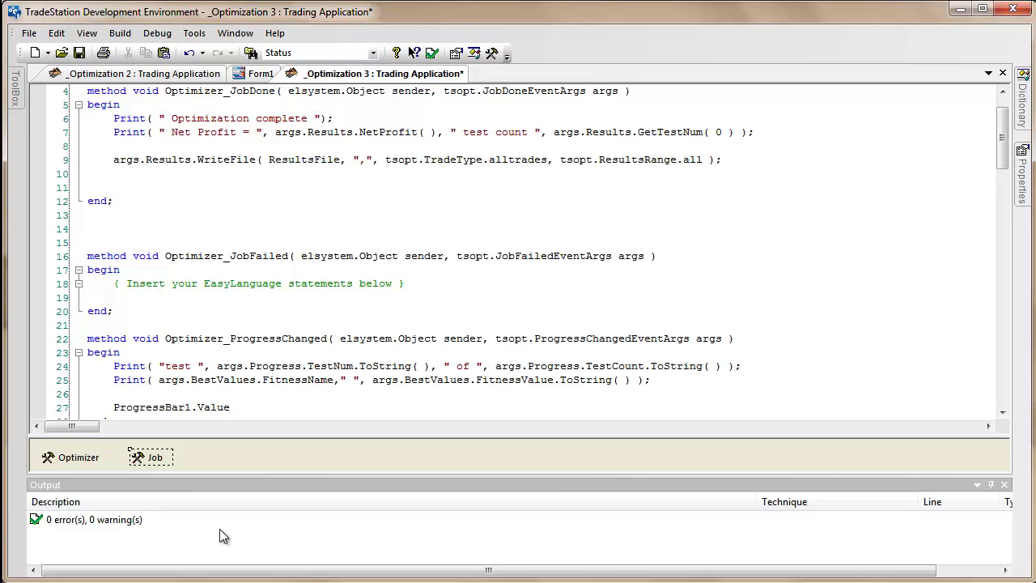
Assign it = (args.Progress.TestNum / args.Progress.TestCount) * 100;
text(= (args)
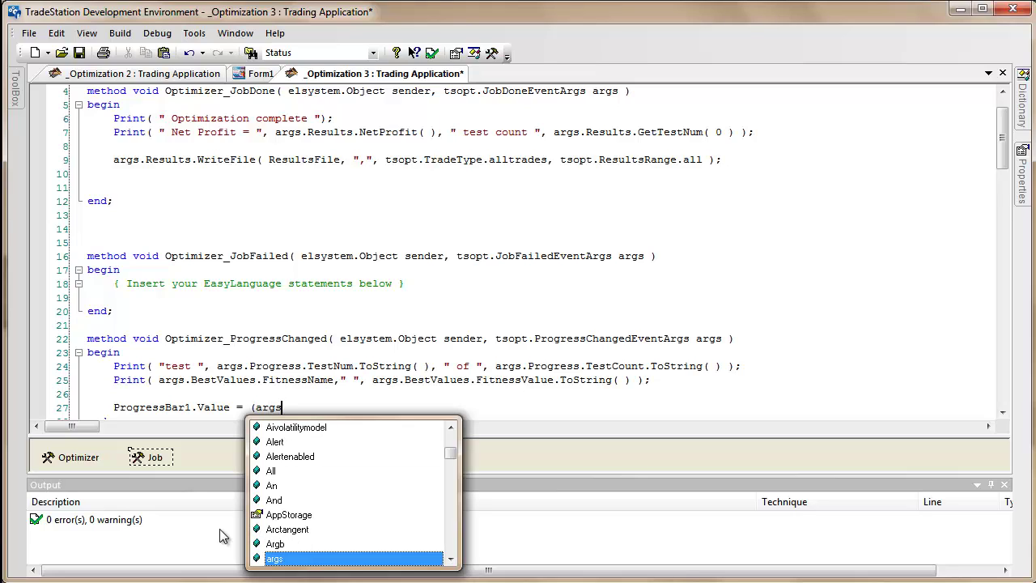
text(.)
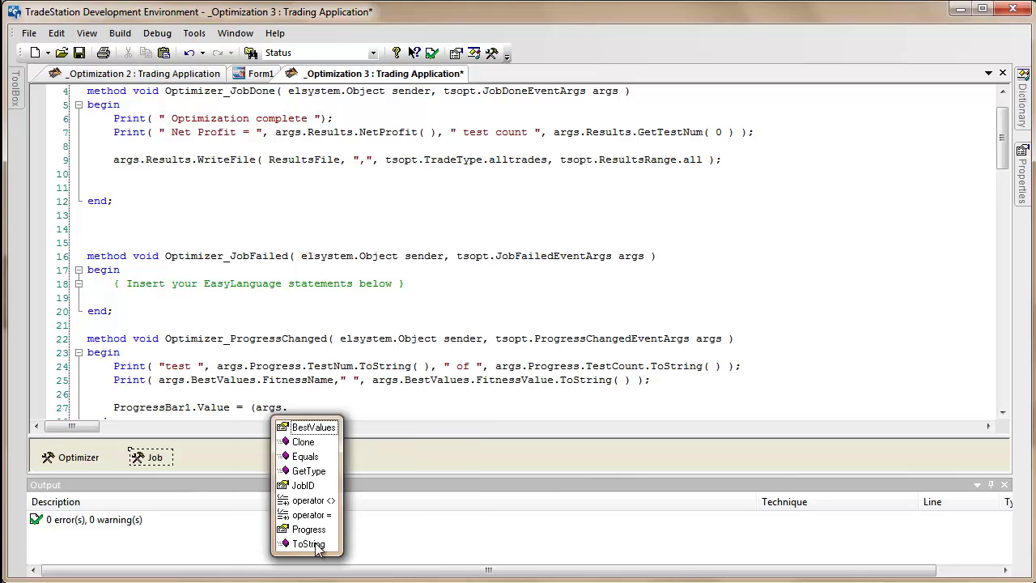
double_click(317, 530)
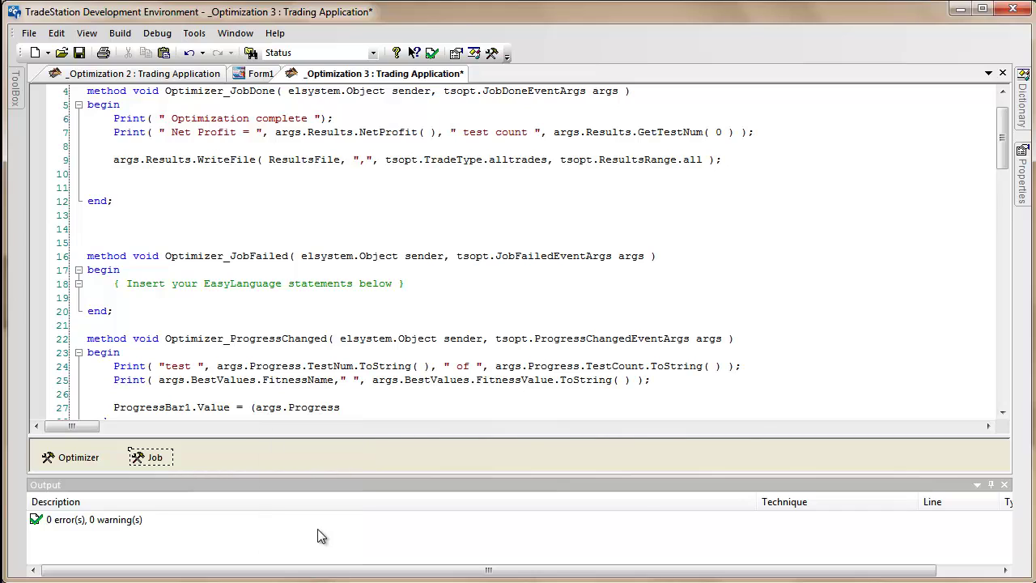
text(.)
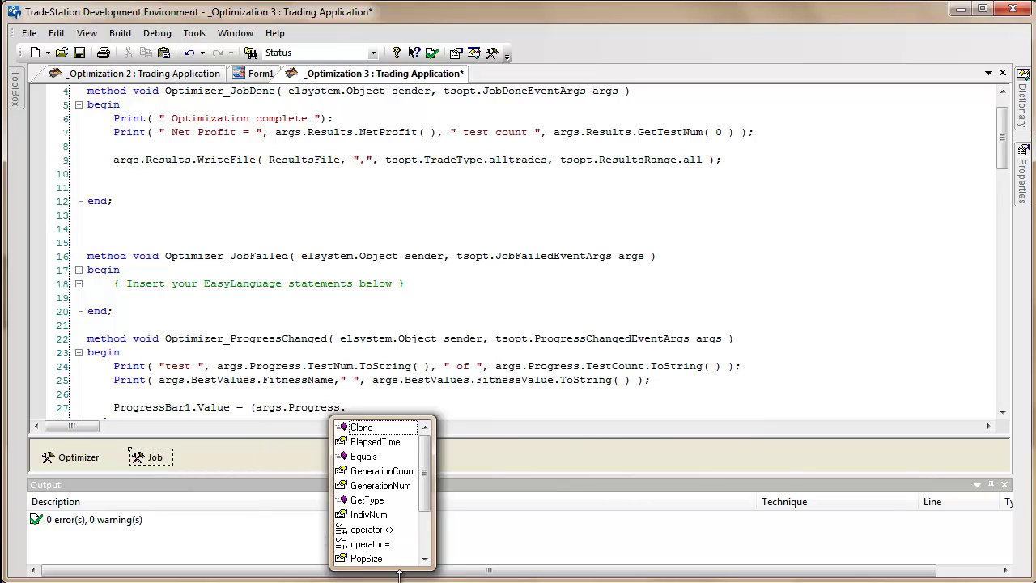
scroll(424, 485, down, 2)
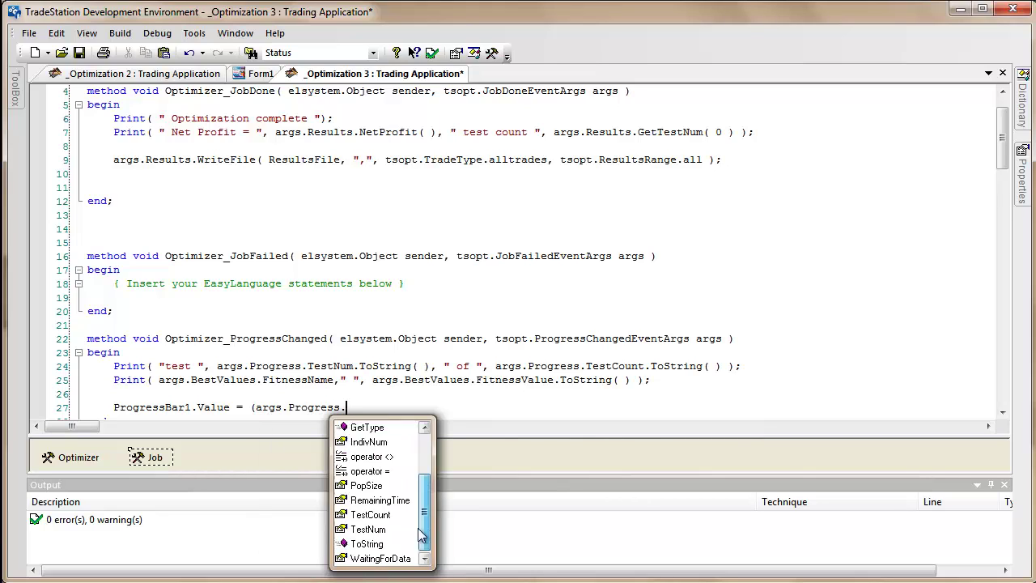
double_click(369, 529)
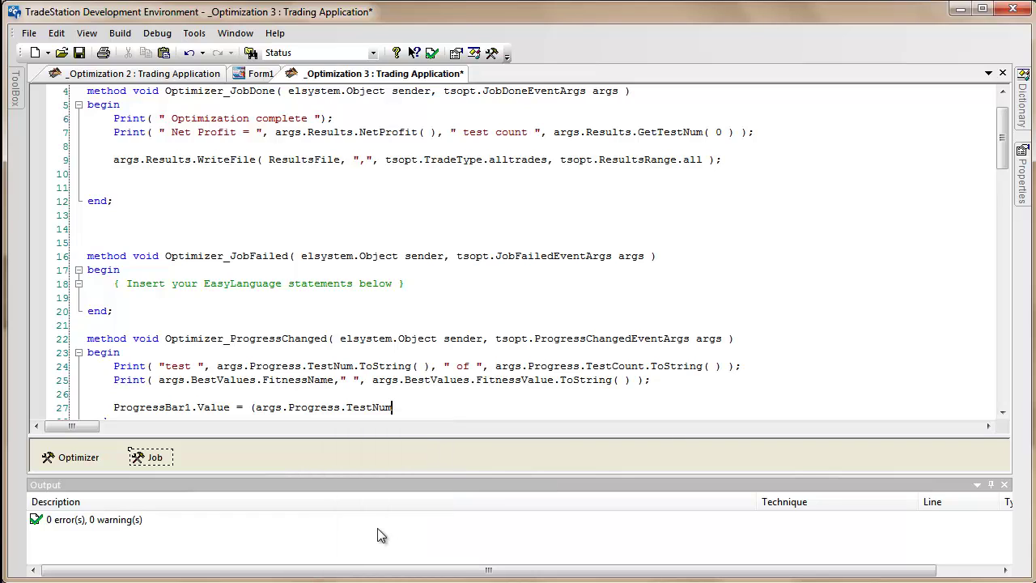
text(args.)
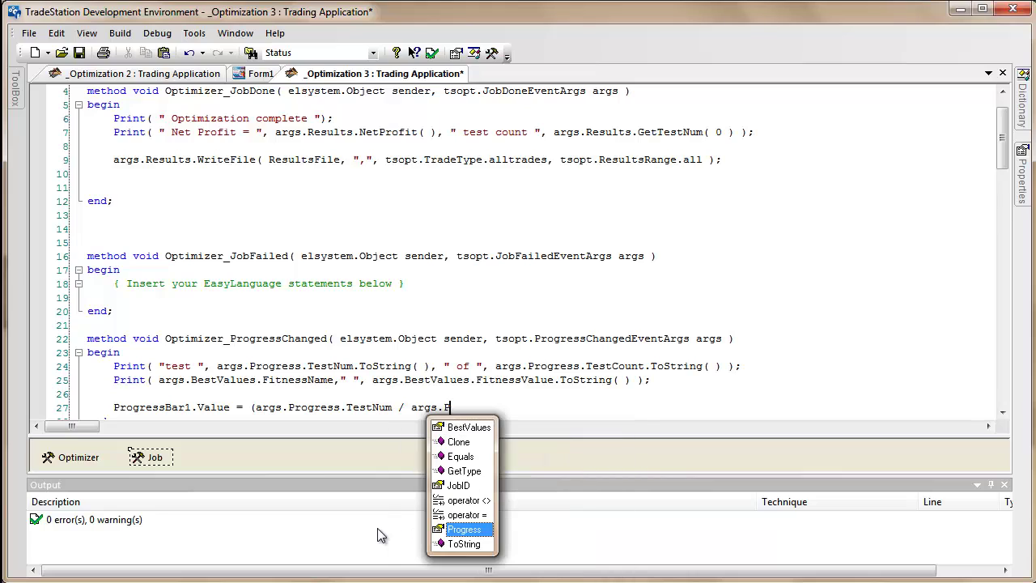
text(Progr)
text(ess.)
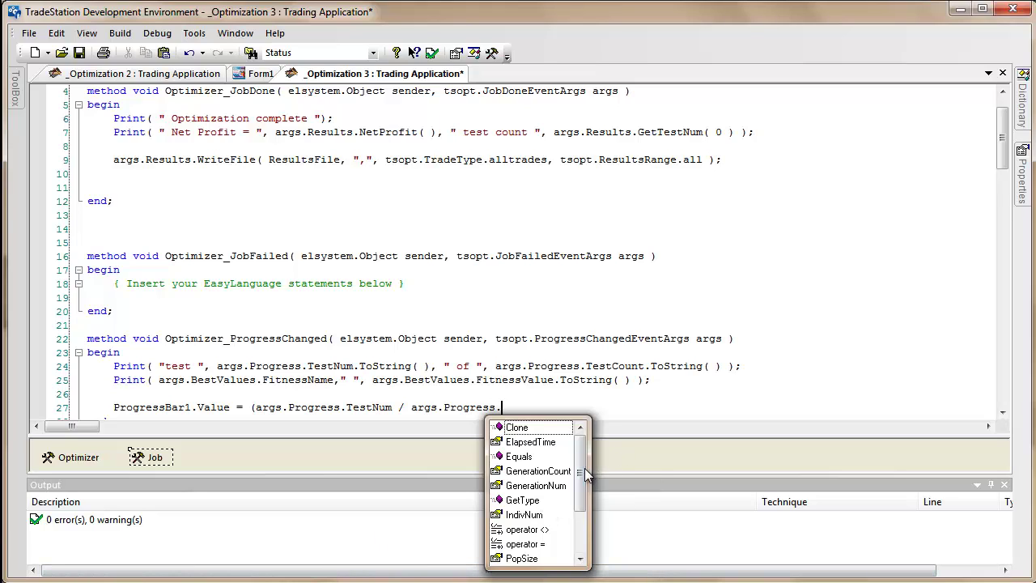
drag(580, 472, 581, 537)
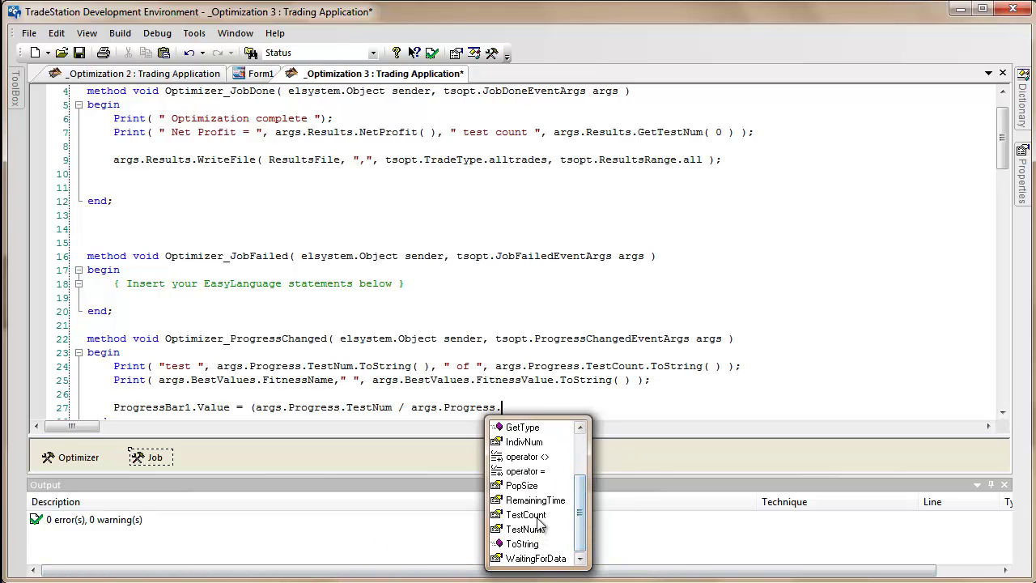
double_click(538, 516)
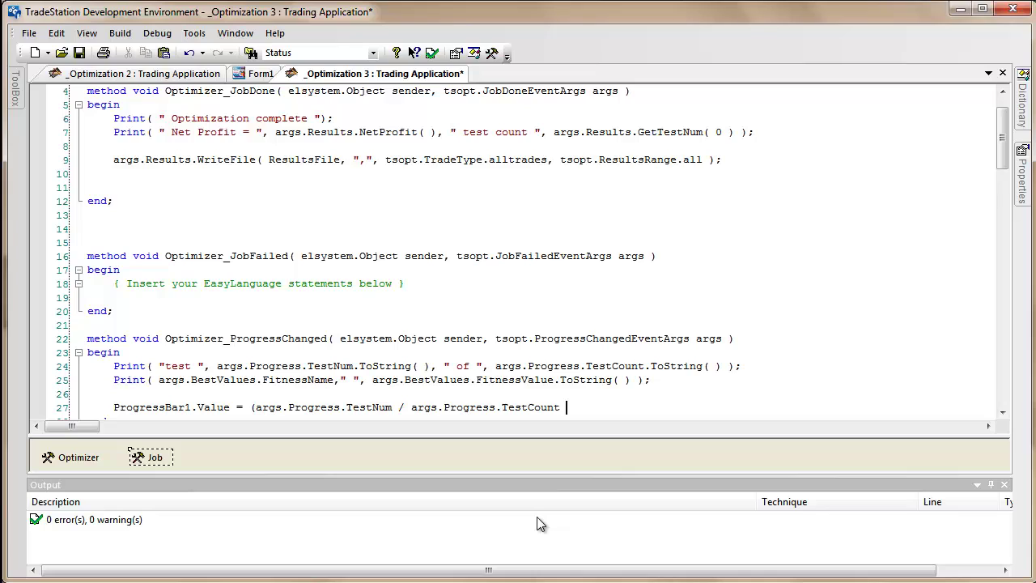
text() * 100)
text(;)
text(()
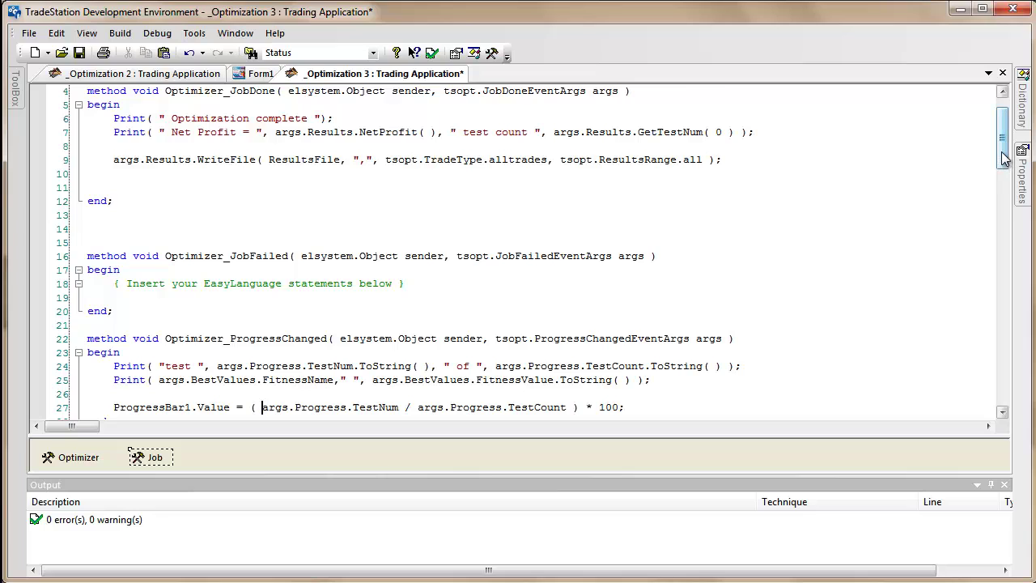
Copy 'ProgressBar1.Value =' onto line 11 in Optimizer_JobDone and finish it with 100;
scroll(1004, 158, up, 1)
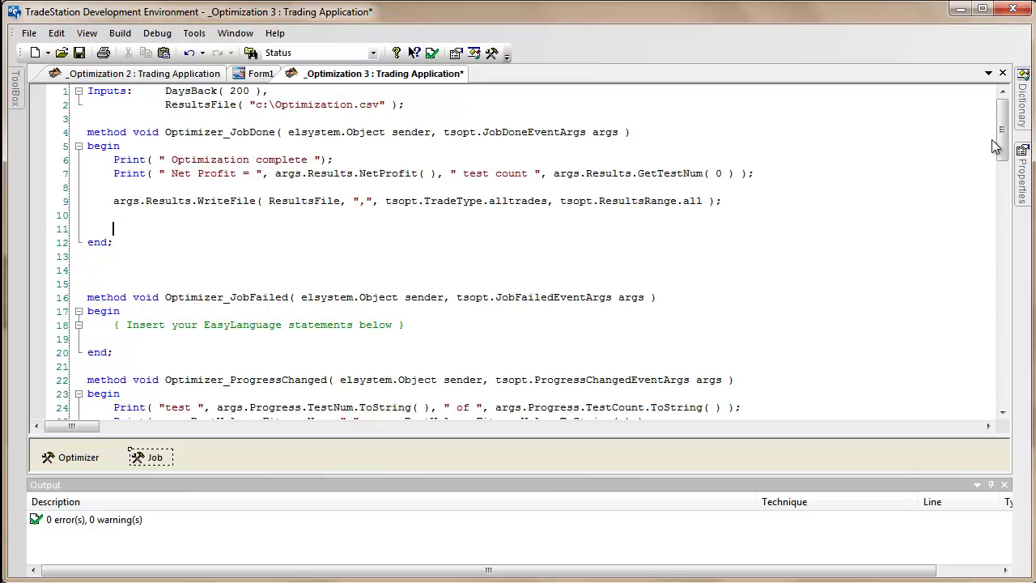
mouse_move(1004, 144)
mouse_down()
mouse_move(998, 162)
mouse_move(1002, 150)
mouse_up()
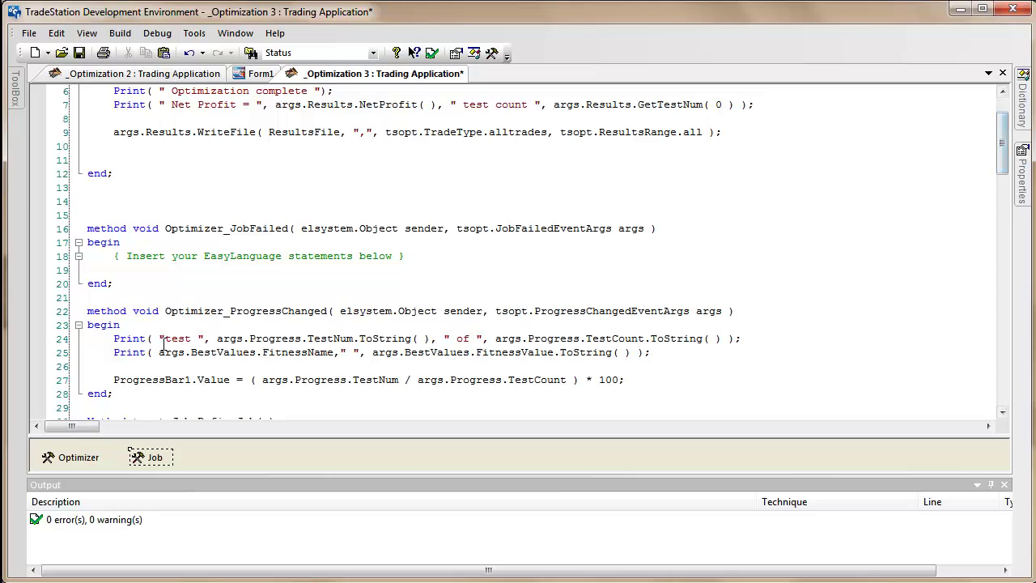
drag(114, 380, 251, 380)
key(ctrl+c)
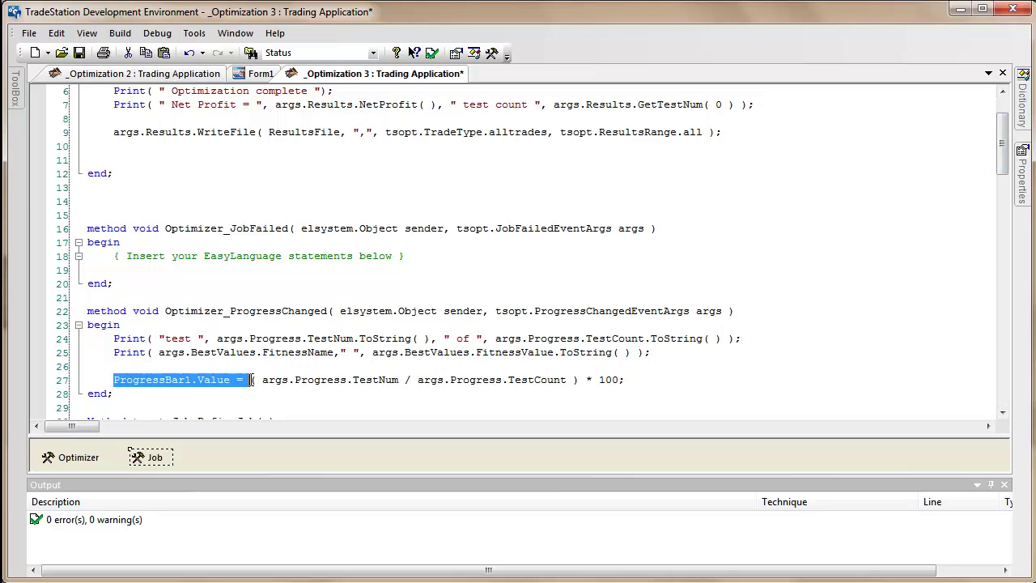
click(124, 158)
key(ctrl+v)
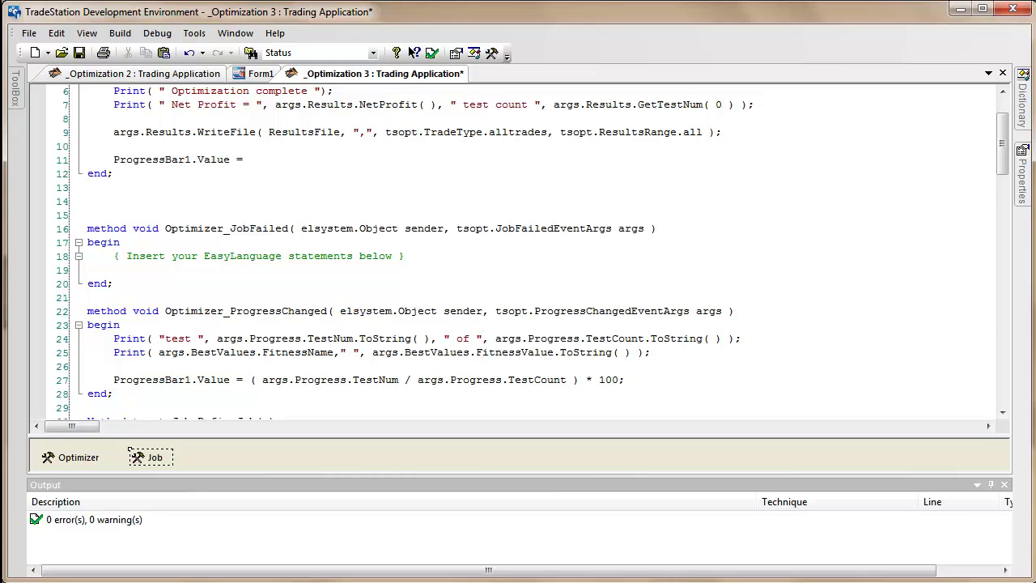
drag(1004, 152, 1002, 114)
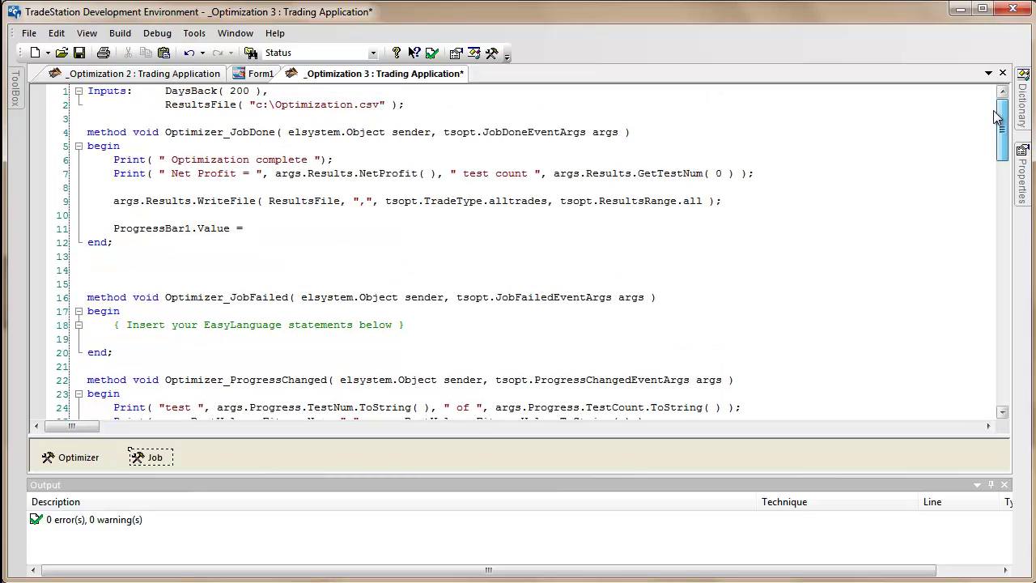
text( 100)
text(;)
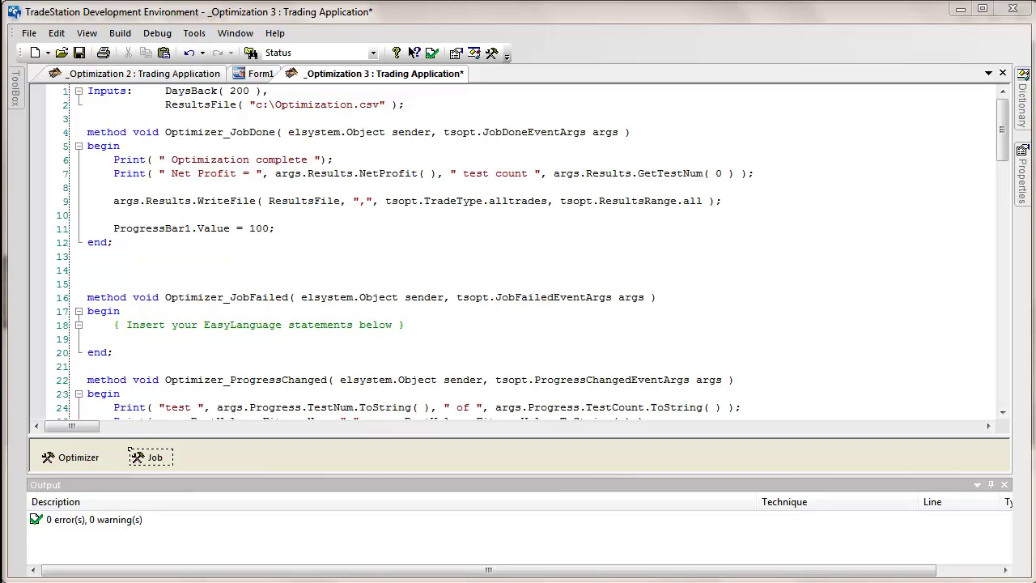
Add a new label control, Label2, to Form1
click(260, 74)
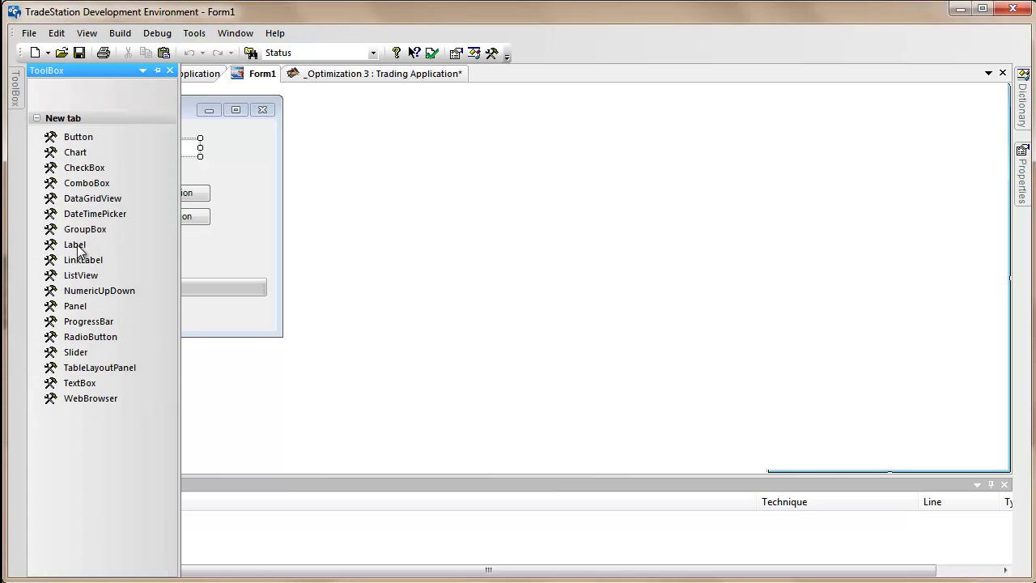
click(81, 246)
click(243, 248)
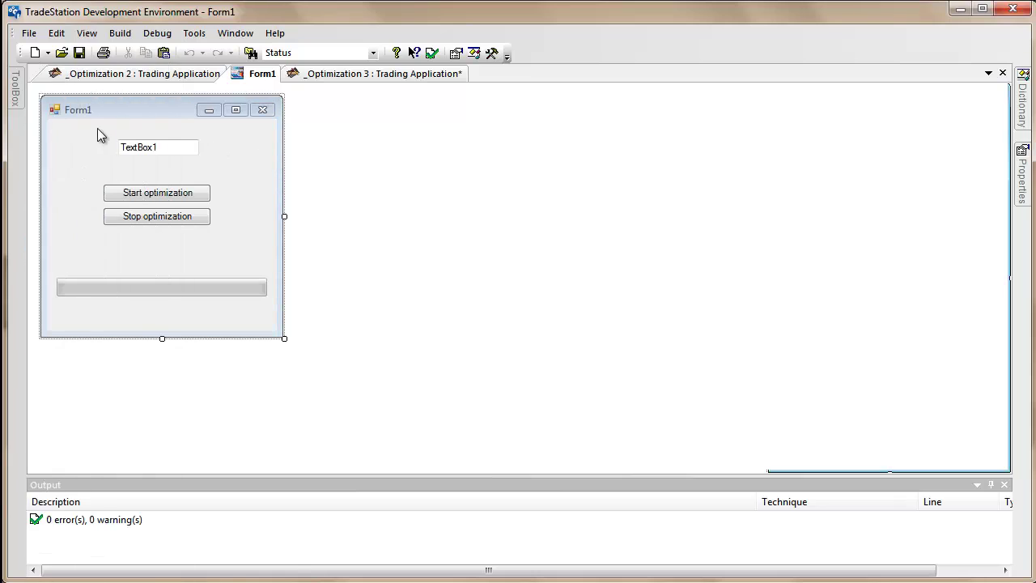
click(14, 97)
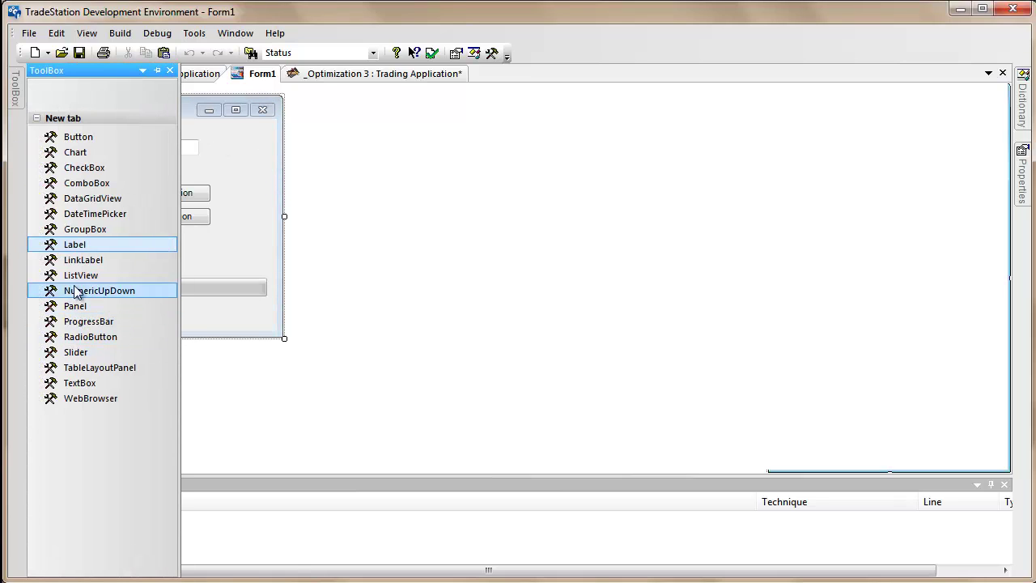
click(73, 243)
click(248, 254)
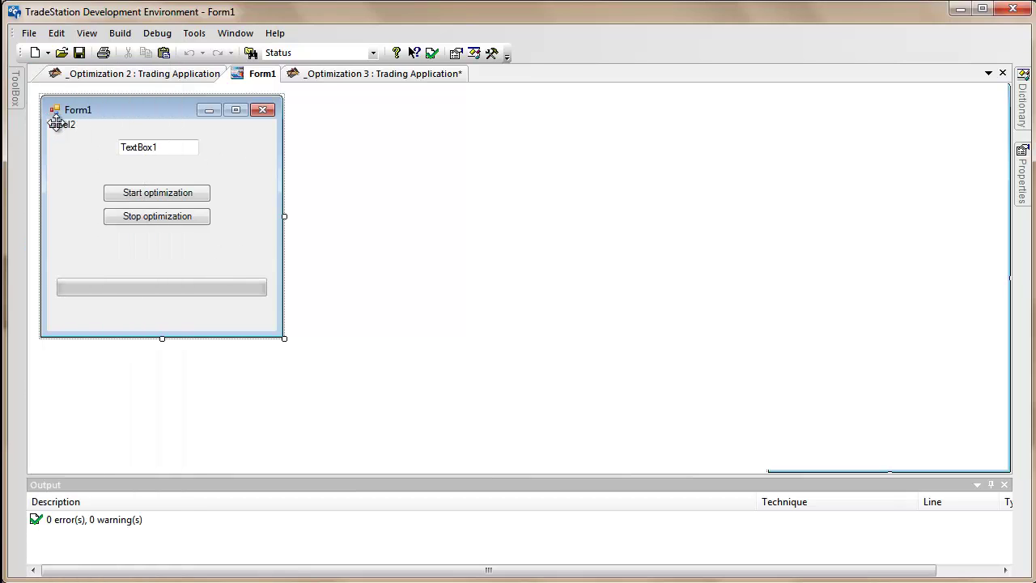
Move Label2 below the Stop optimization button and widen it to match the buttons
mouse_move(53, 123)
mouse_down()
mouse_move(142, 230)
mouse_move(115, 251)
mouse_up()
drag(187, 250, 212, 251)
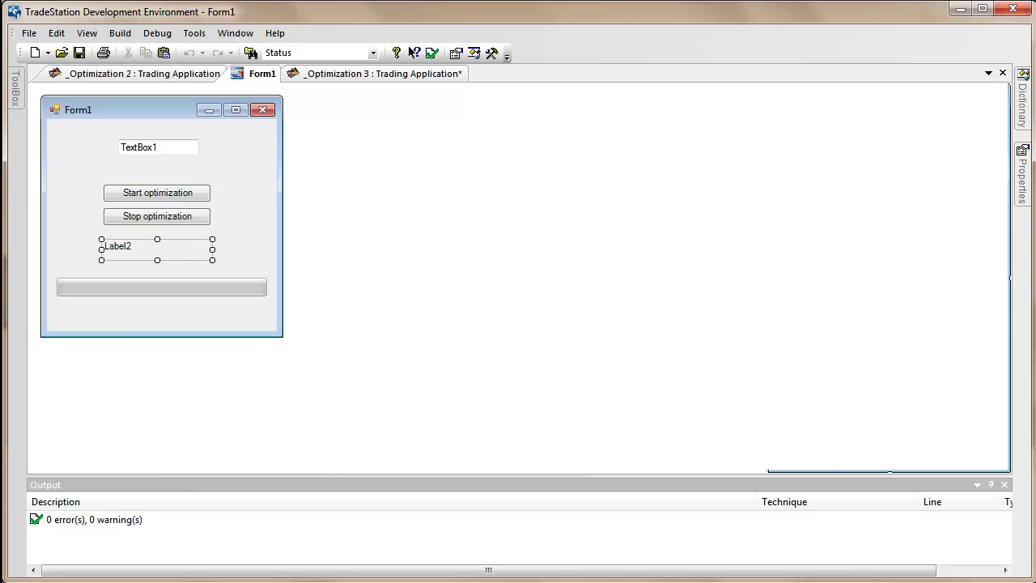
click(1022, 191)
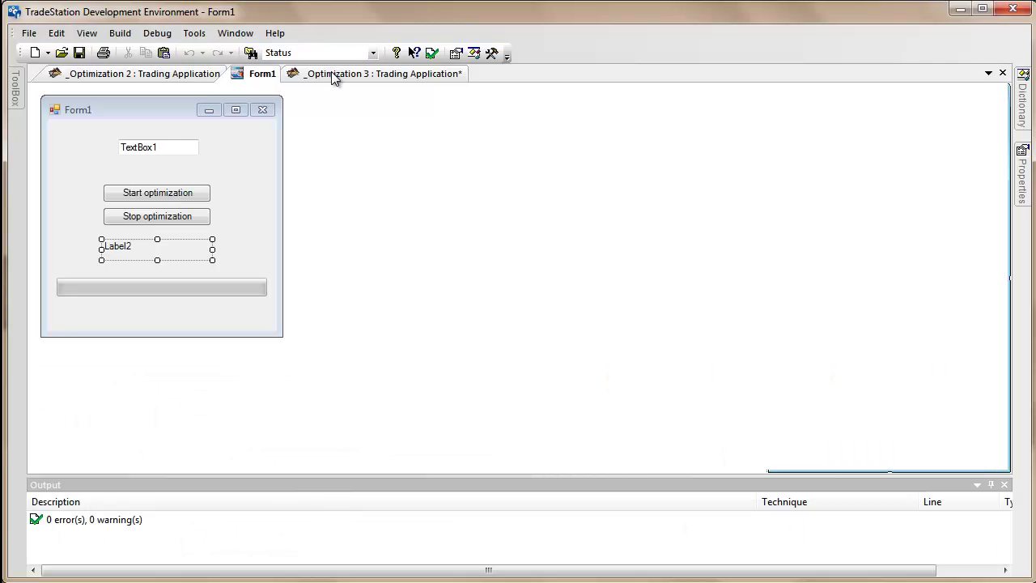
In ProgressChanged, add Label2.Text = args.BestValues.FitnessValue.ToString( );
click(332, 71)
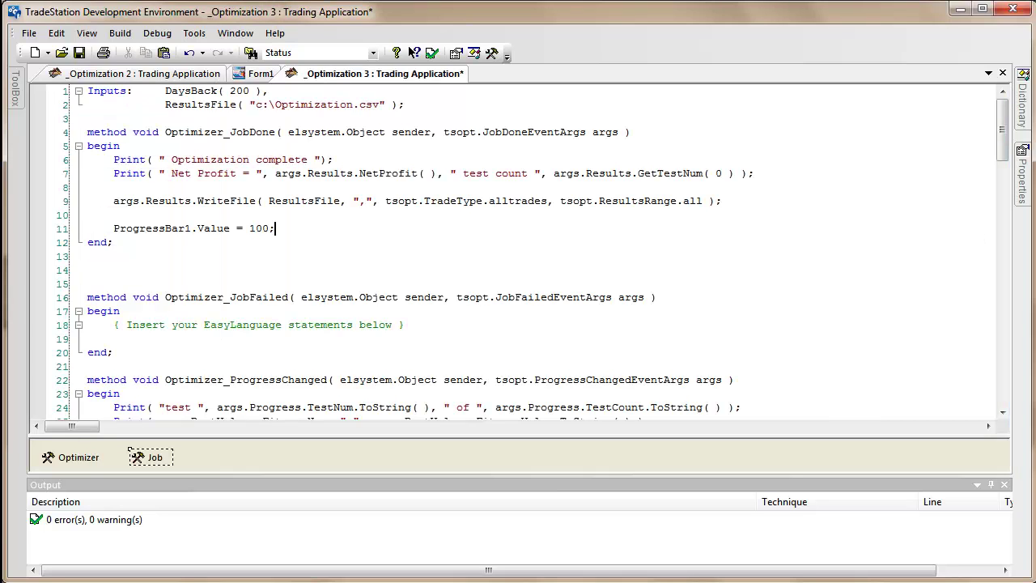
drag(1001, 143, 1002, 170)
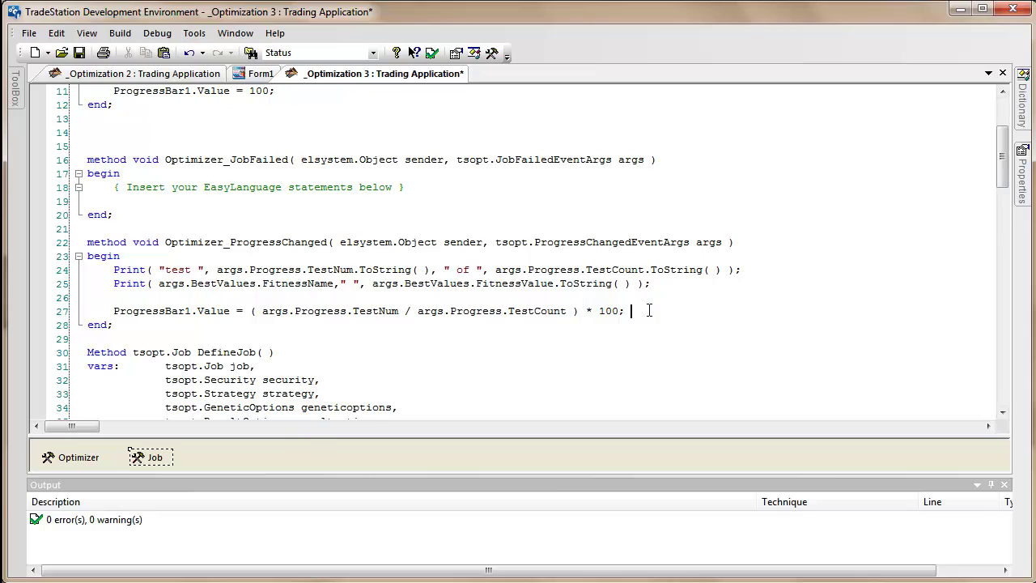
key(Return)
text(Labe)
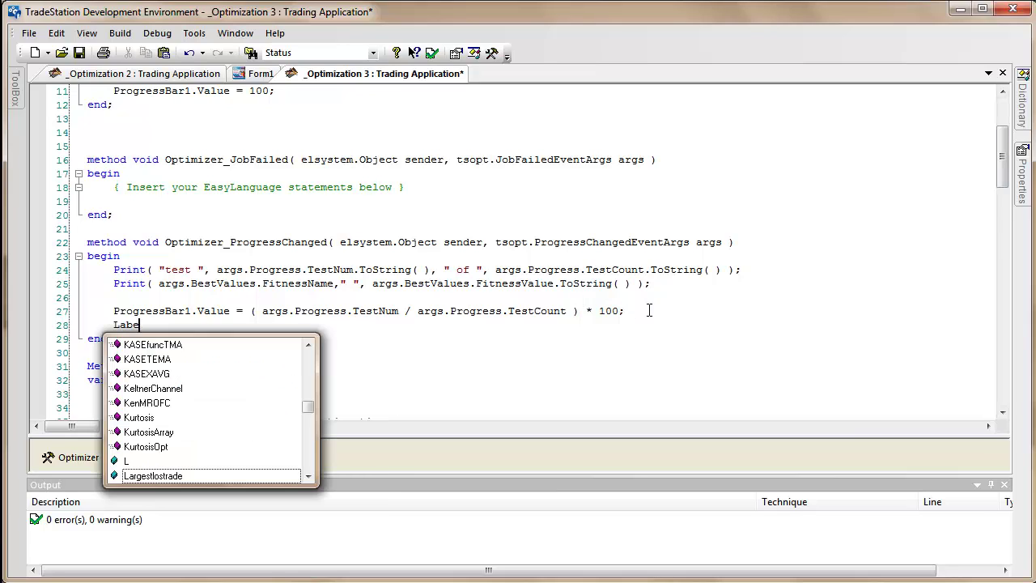
text(l2.)
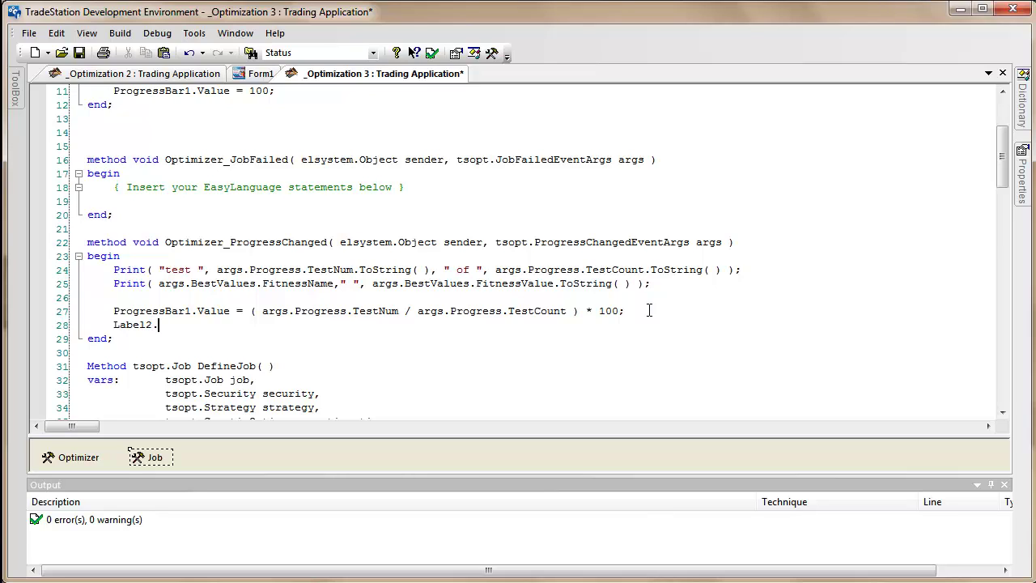
text(Text )
text(= ar)
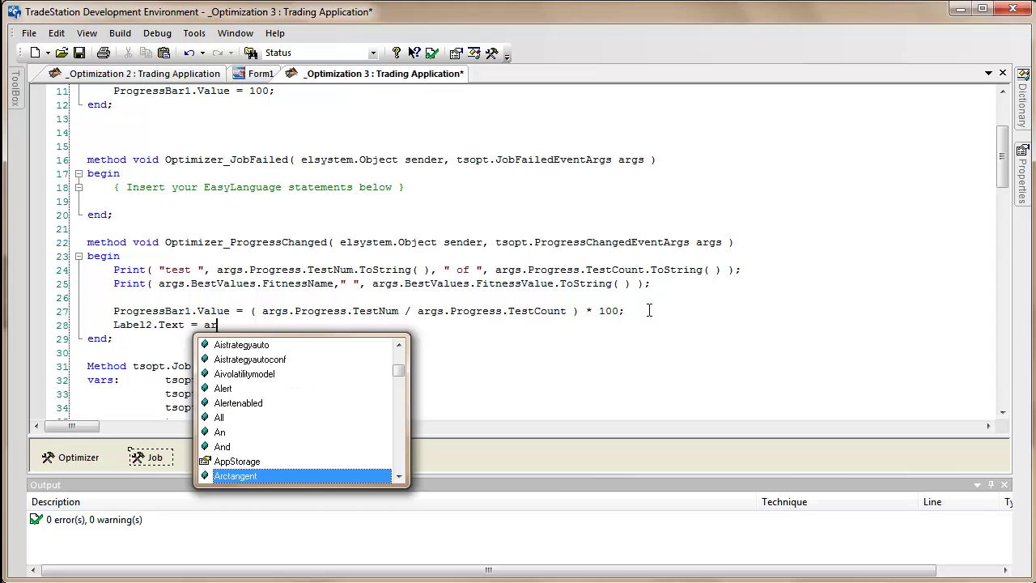
text(gs.)
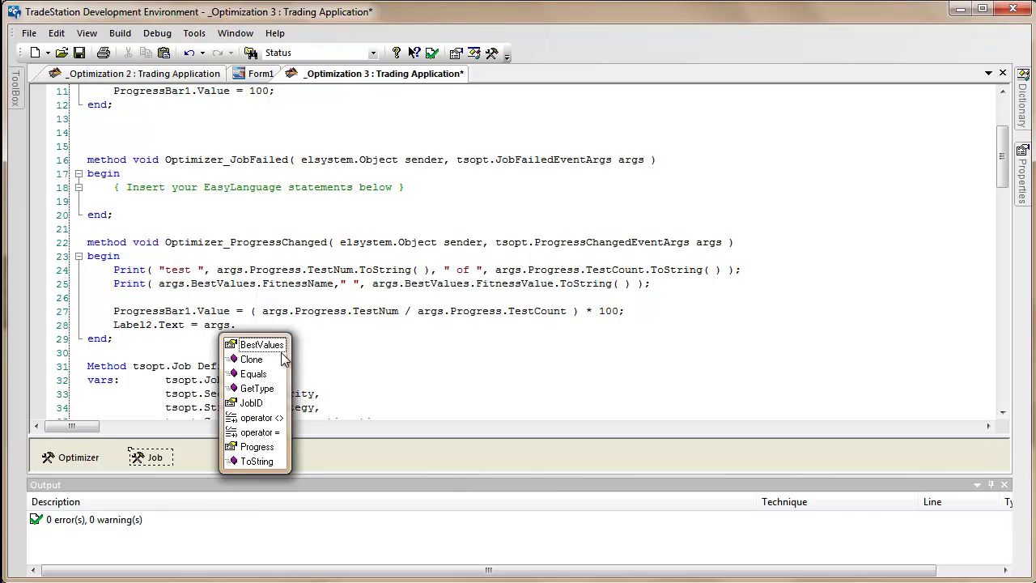
double_click(271, 345)
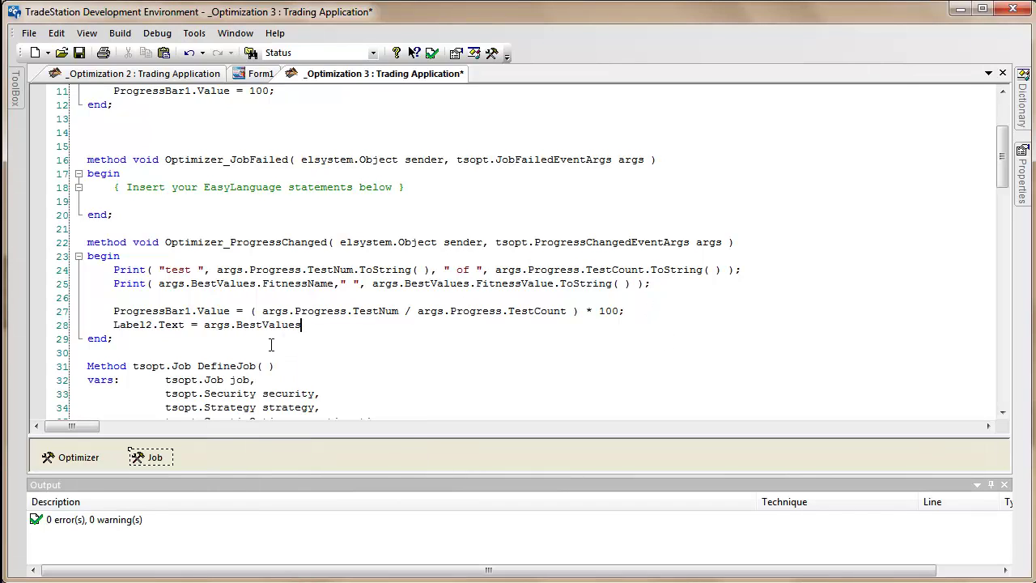
text(.)
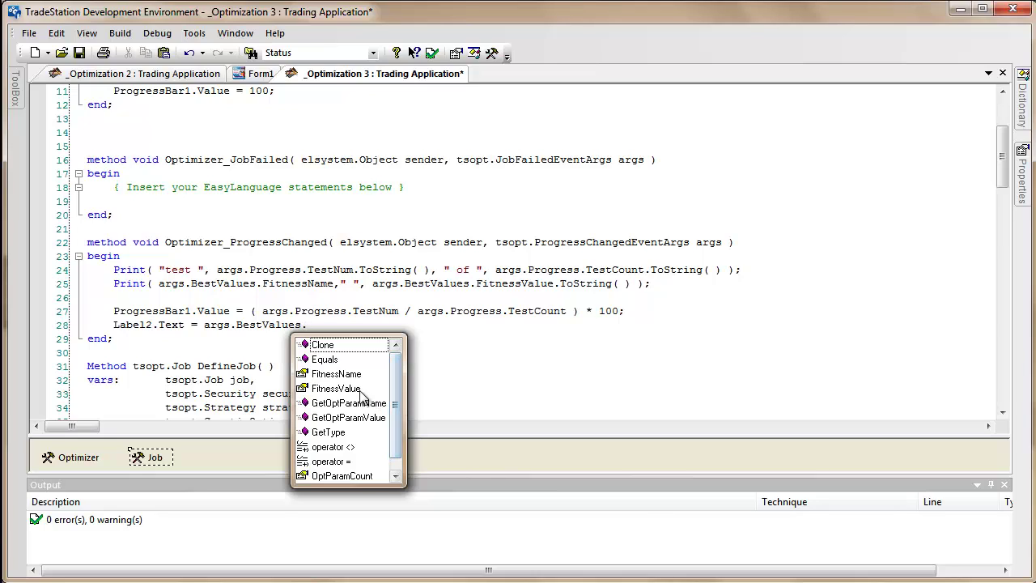
double_click(358, 389)
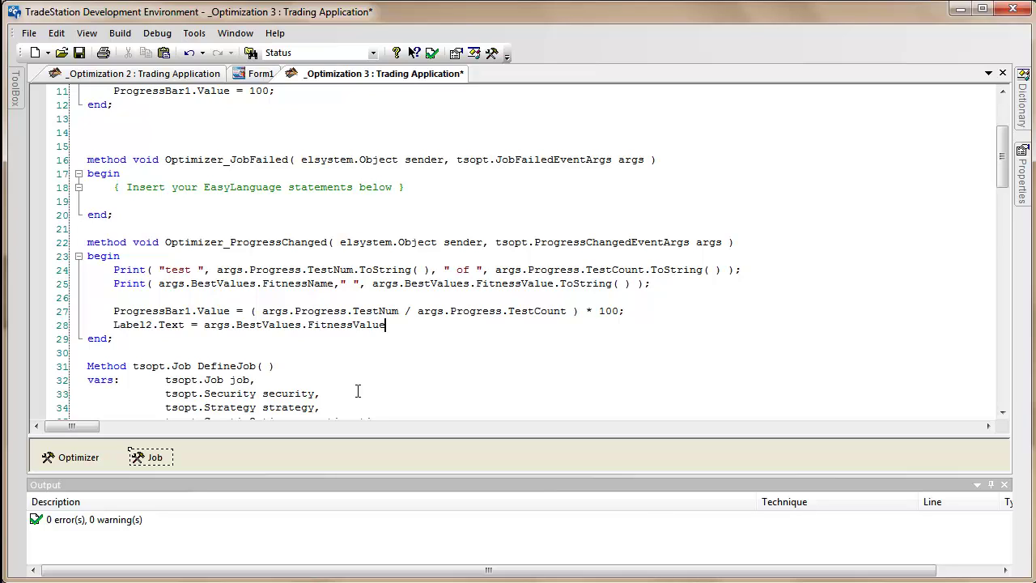
text(.T)
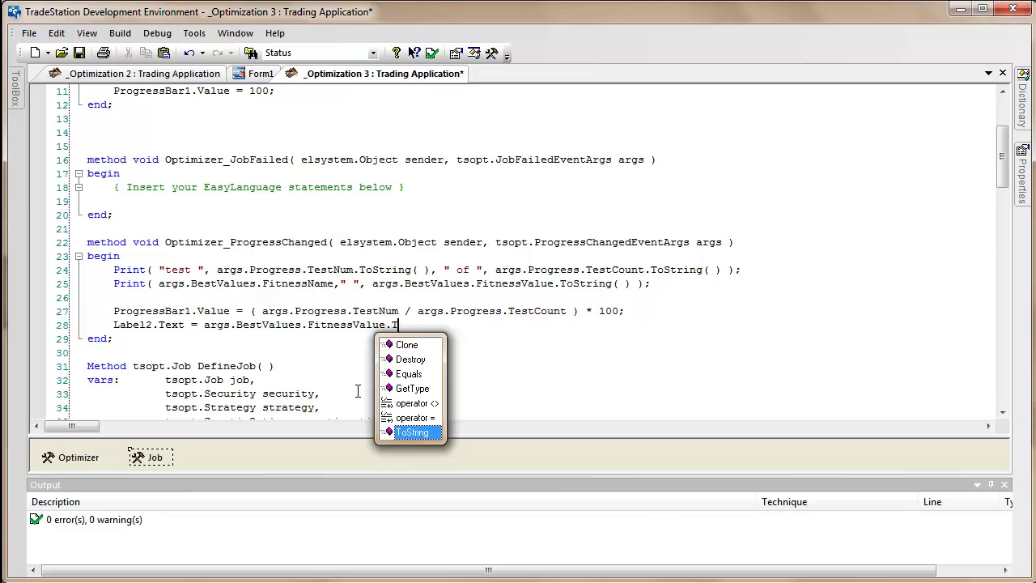
text(o)
double_click(408, 433)
text(( );)
key(ctrl+shift+Left)
key(ctrl+shift+Left)
key(ctrl+shift+Left)
key(ctrl+shift+Left)
key(ctrl+shift+Left)
key(ctrl+shift+Left)
key(ctrl+shift+Left)
key(ctrl+shift+Left)
key(ctrl+shift+Left)
key(ctrl+shift+Left)
key(ctrl+c)
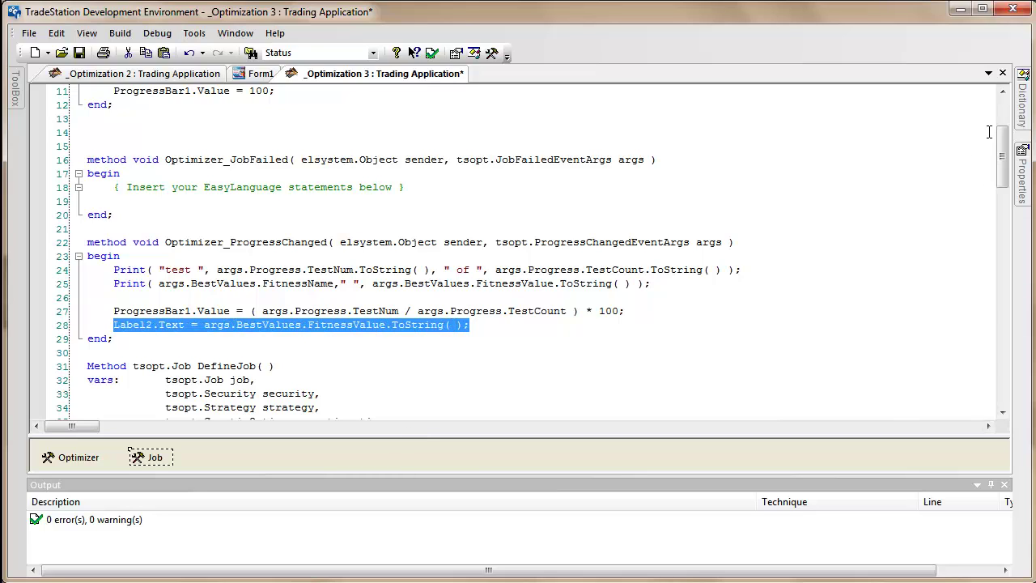
Add a Label2.Text net profit assignment to JobDone and verify the code
drag(1003, 158, 1001, 134)
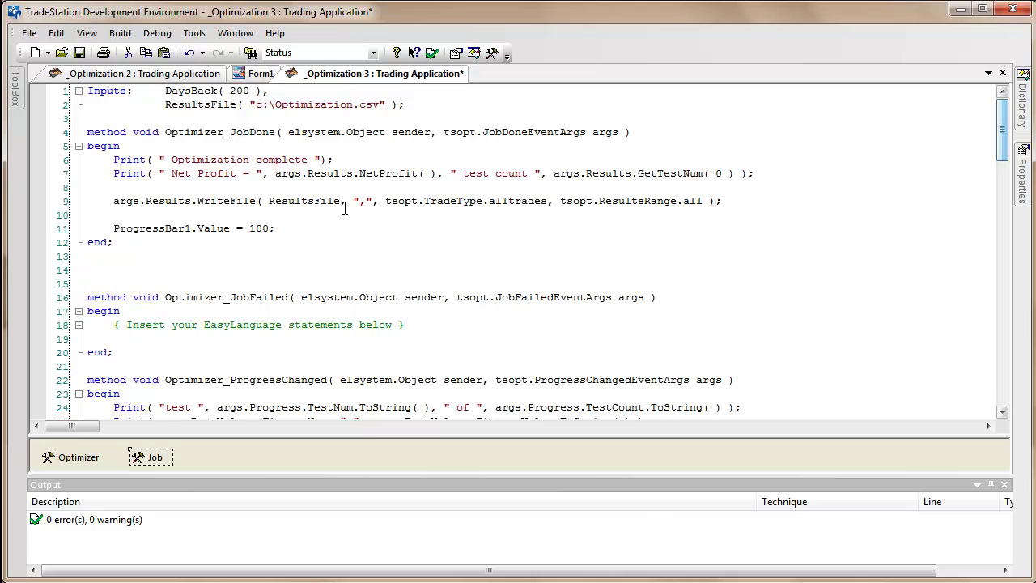
click(294, 227)
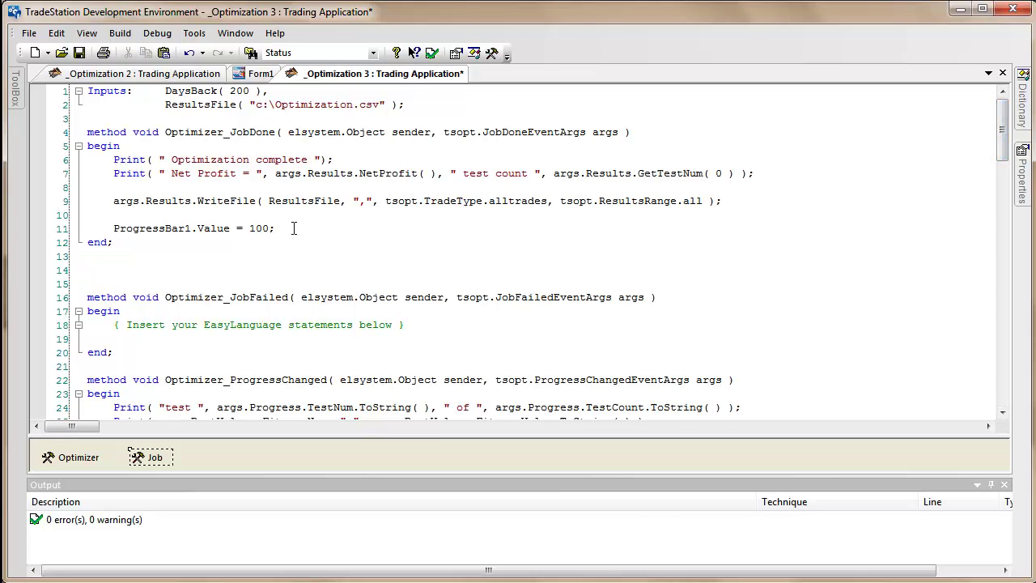
key(Return)
key(ctrl+v)
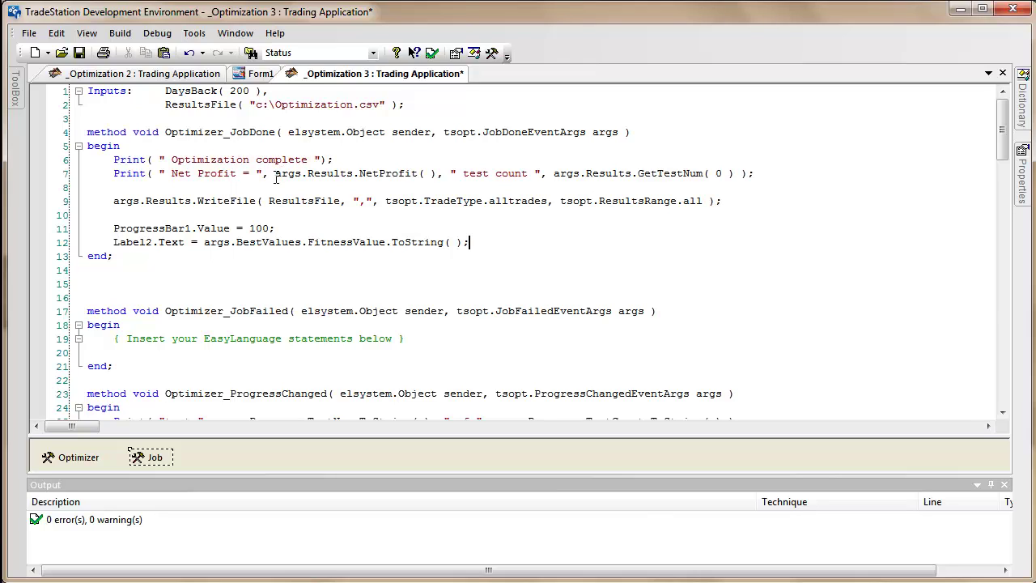
drag(276, 174, 437, 170)
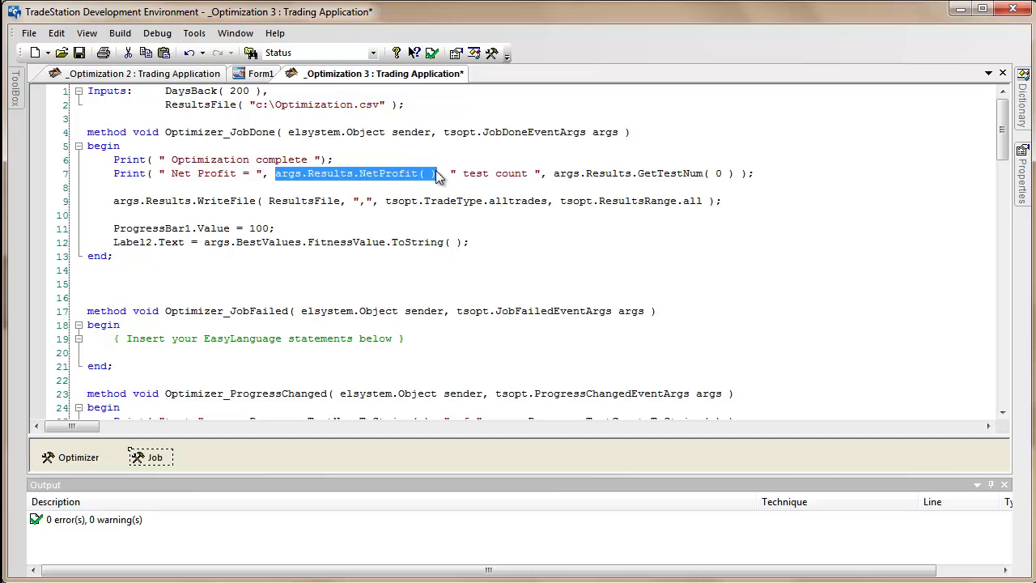
drag(204, 242, 389, 243)
text(args.Results.NetProfit( ))
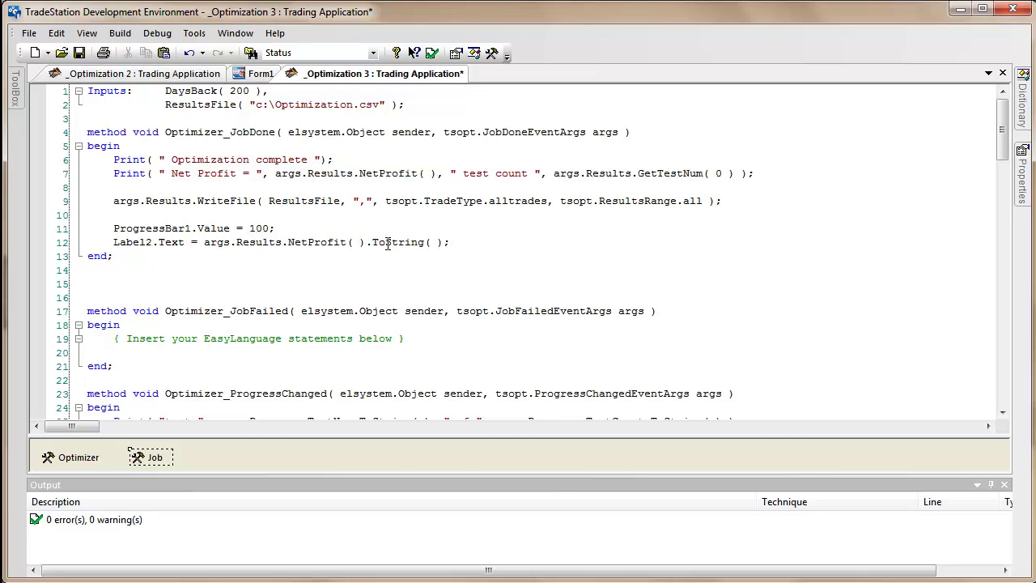
click(484, 242)
click(433, 53)
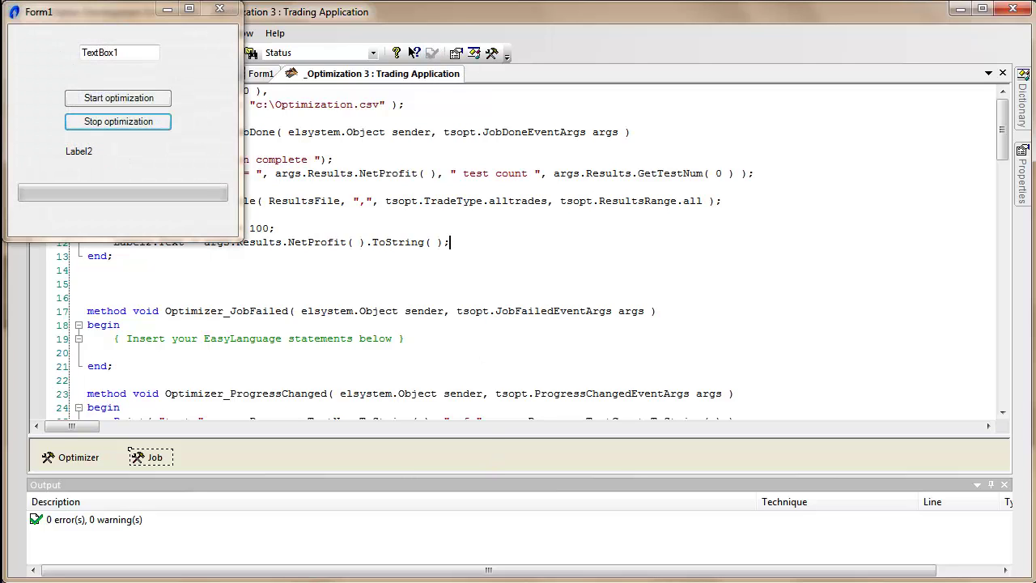
Run Form1's optimization, see the label show 876.0 and progress advance, then minimize Form1
click(427, 549)
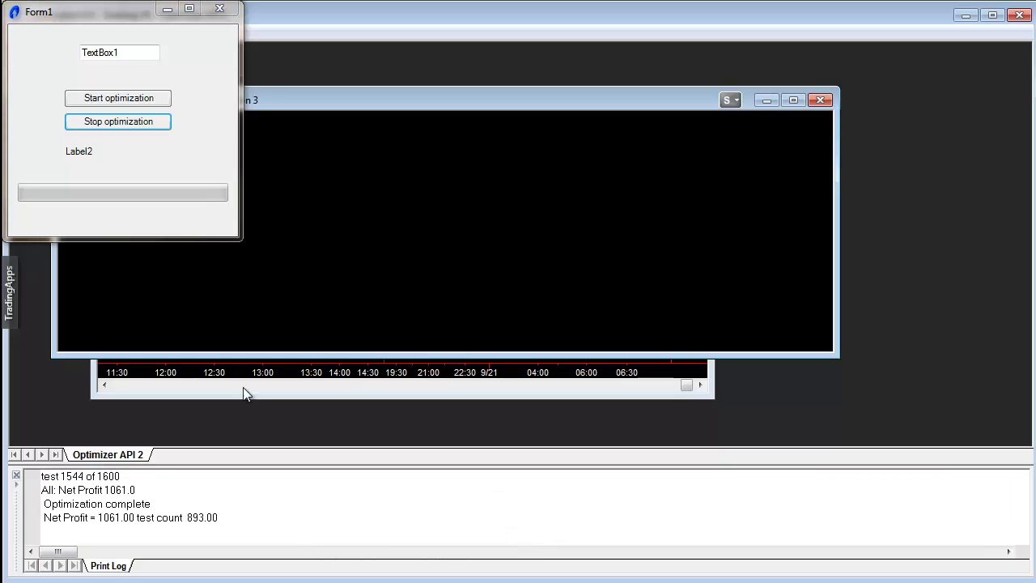
click(144, 104)
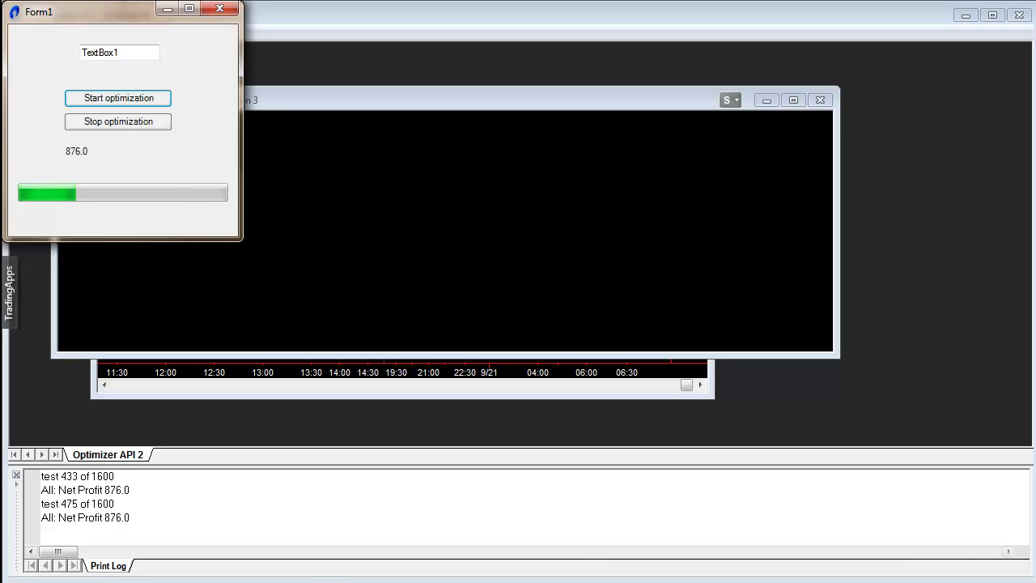
key(alt+Tab)
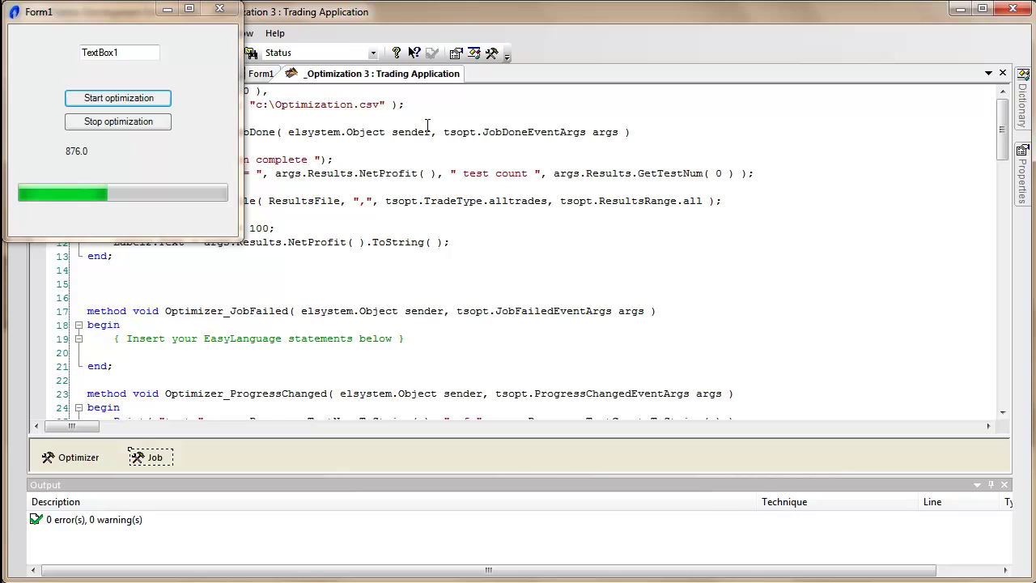
click(167, 8)
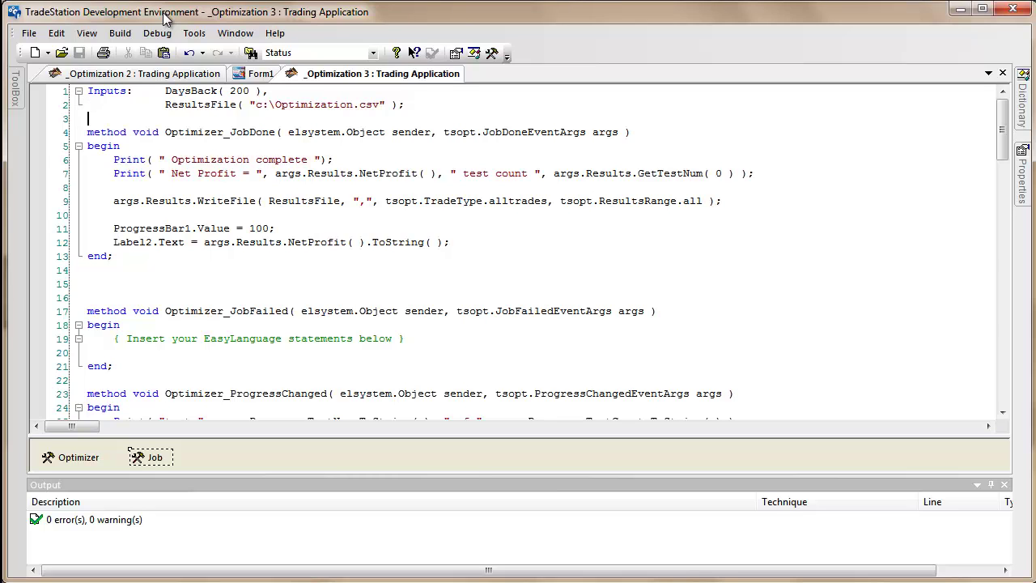
Scroll to DefineJob and open a blank line after the new job is created
scroll(166, 18, down, 2)
scroll(167, 18, down, 3)
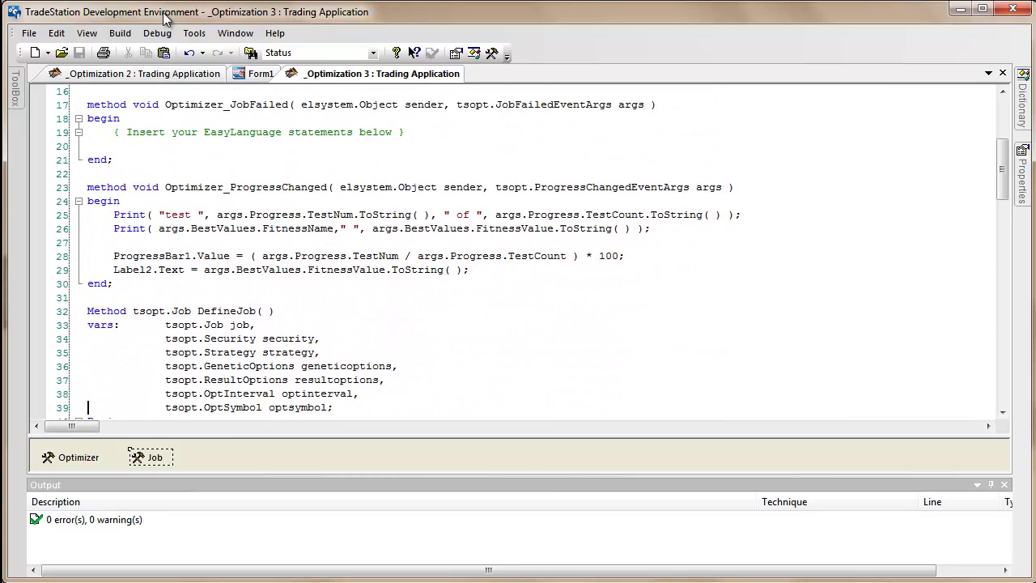
scroll(166, 18, down, 1)
key(Down)
key(Down)
key(Down)
key(Down)
key(Down)
key(Down)
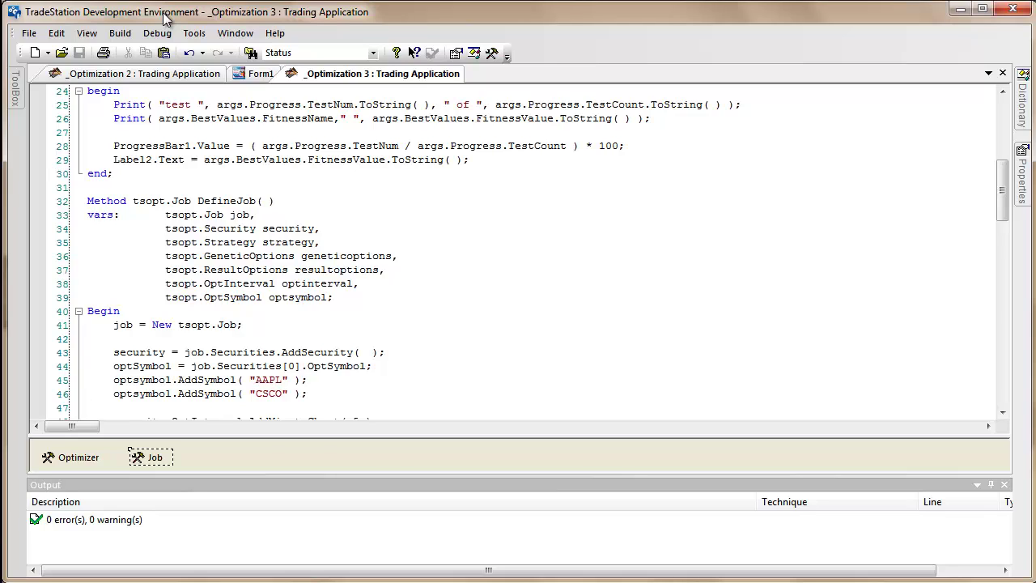
scroll(164, 18, down, 1)
key(Up)
key(Up)
key(Up)
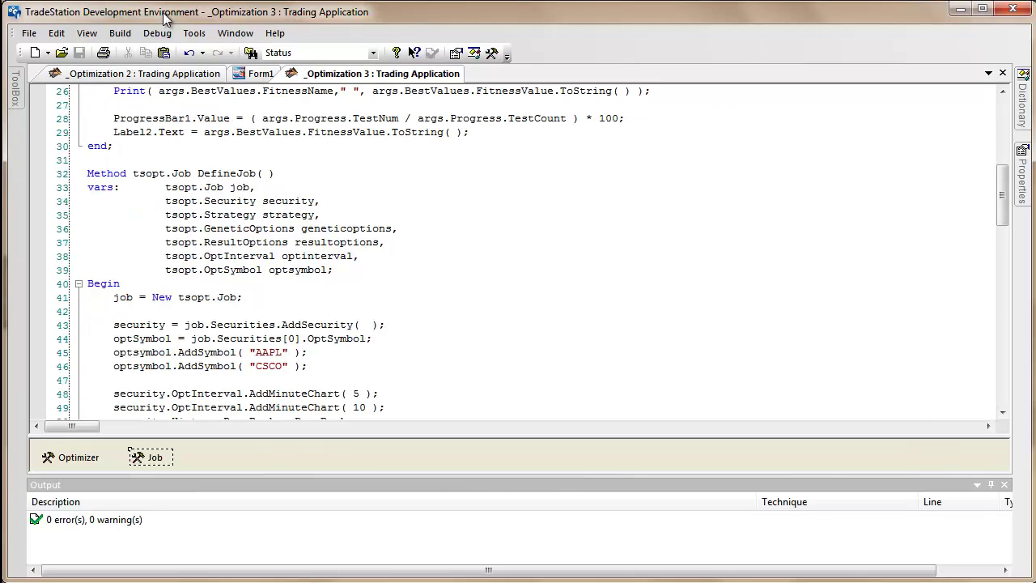
key(Return)
key(Return)
key(Up)
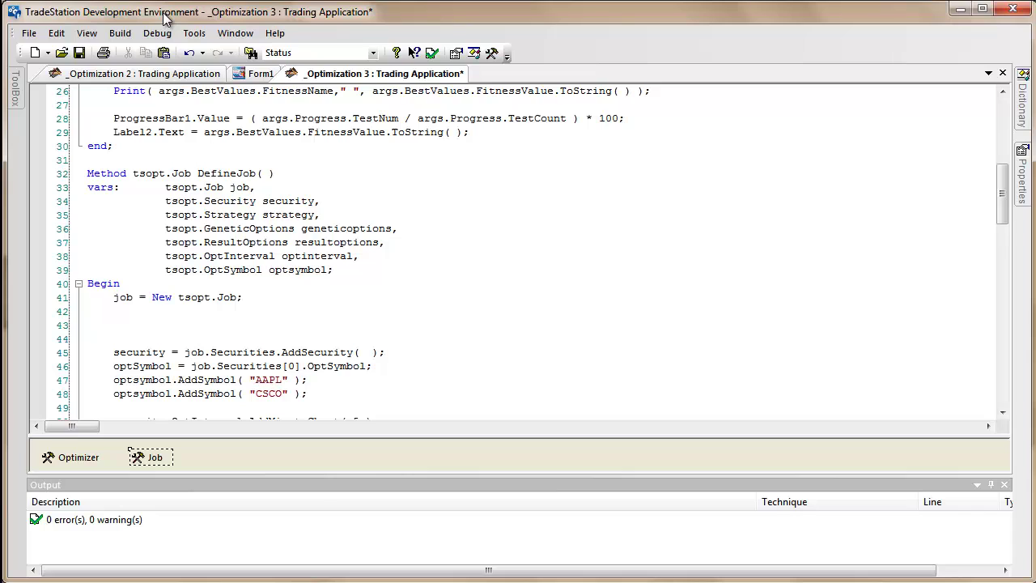
Write job.OptimizationMethod = tsopt.OptimizationMethod.genetic; on line 43
text(job.opt)
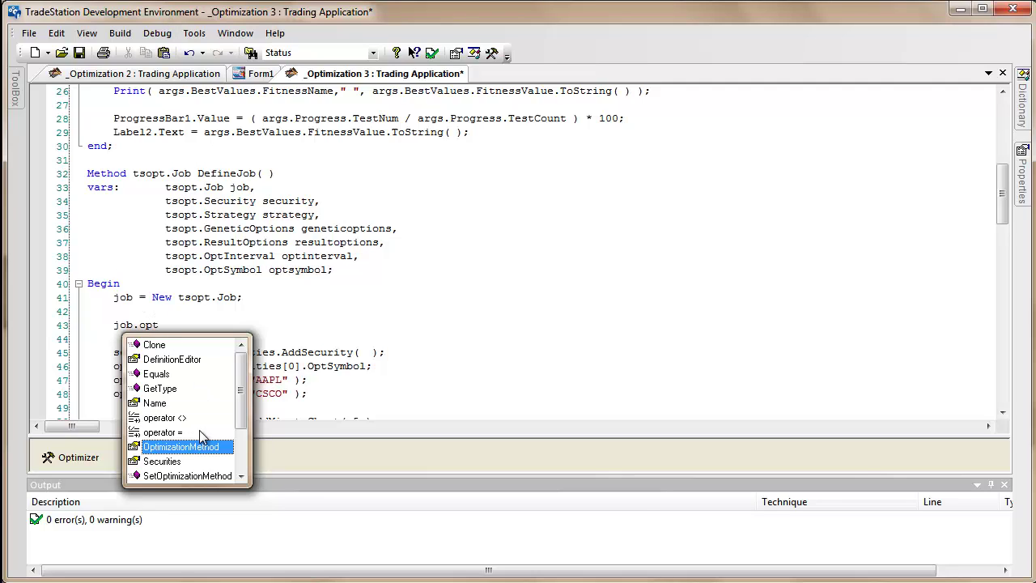
double_click(200, 447)
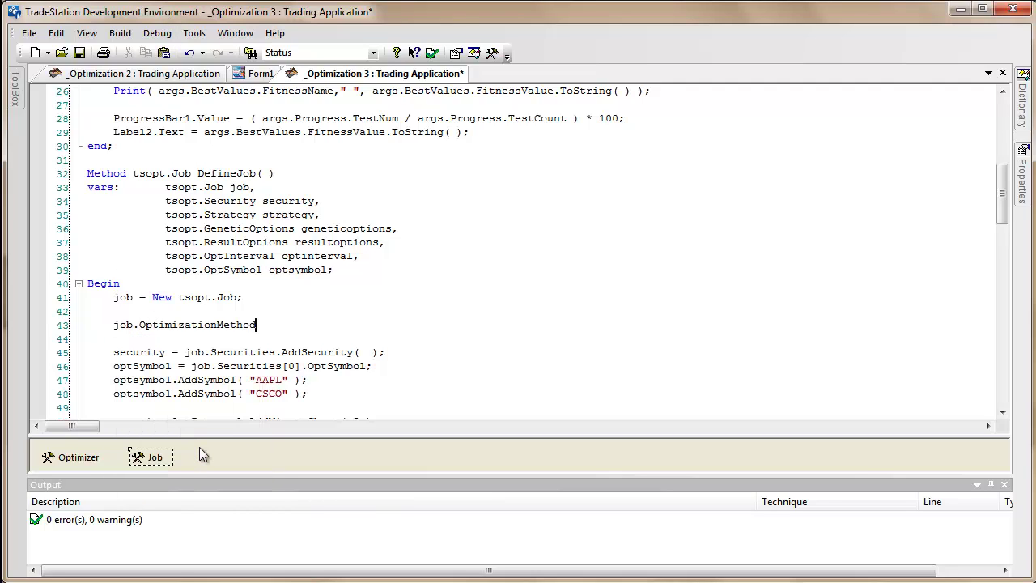
text(= tsopt.)
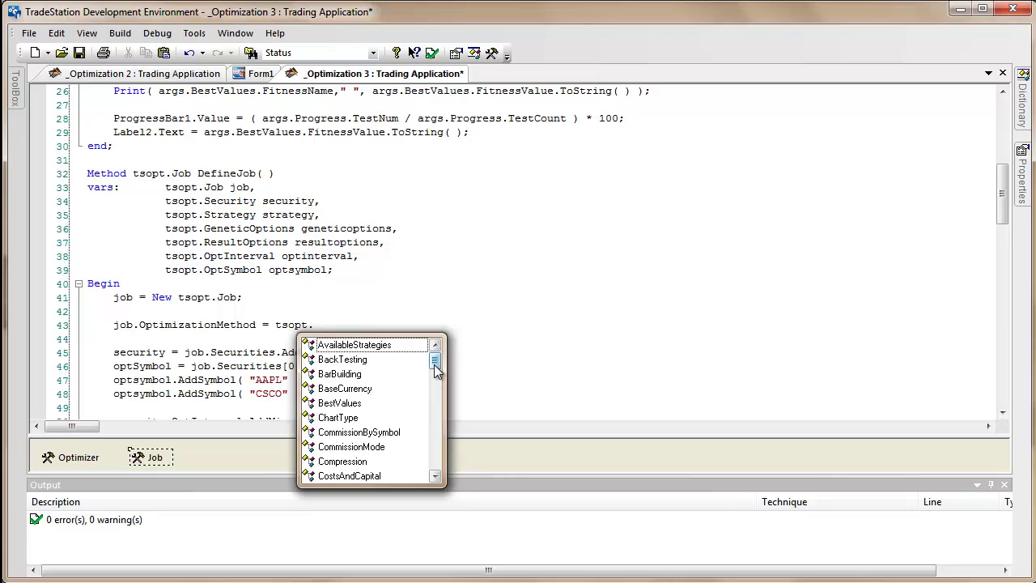
drag(434, 364, 426, 416)
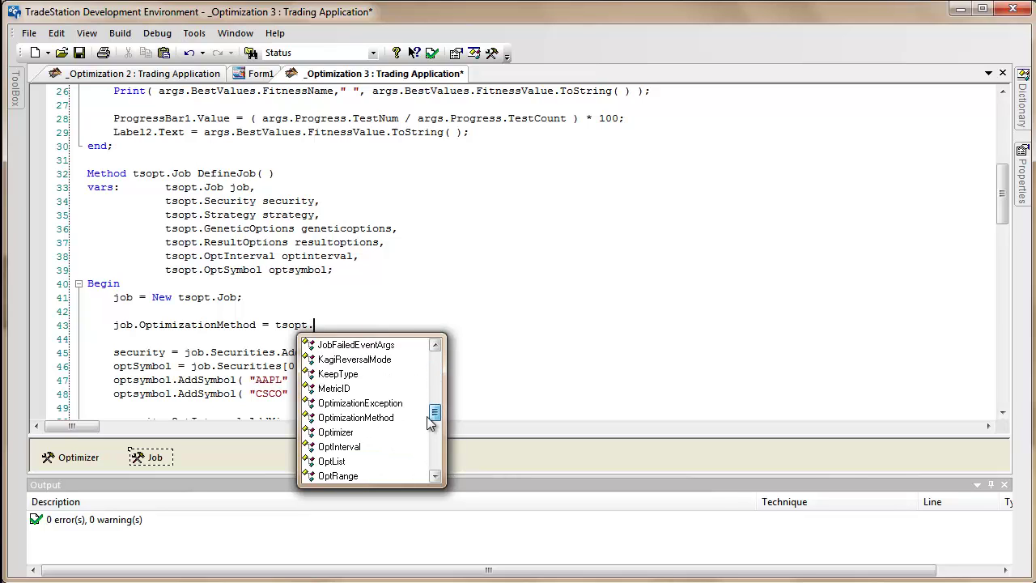
double_click(381, 418)
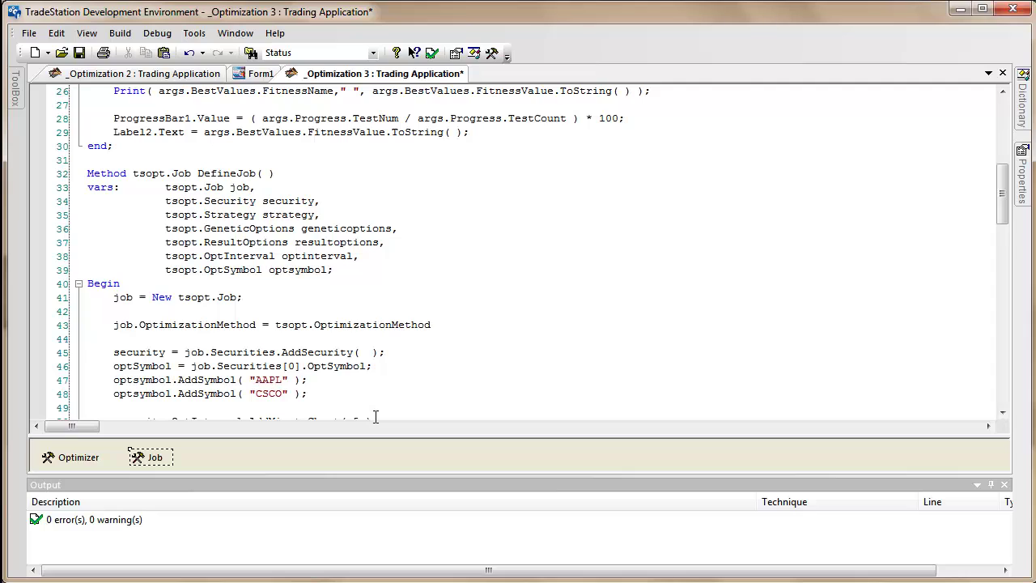
text(.)
double_click(468, 374)
text(;)
Below SetNumTestsToKeep, add geneticoptions = job.Settings.Geneticoptions;
drag(1003, 197, 1000, 253)
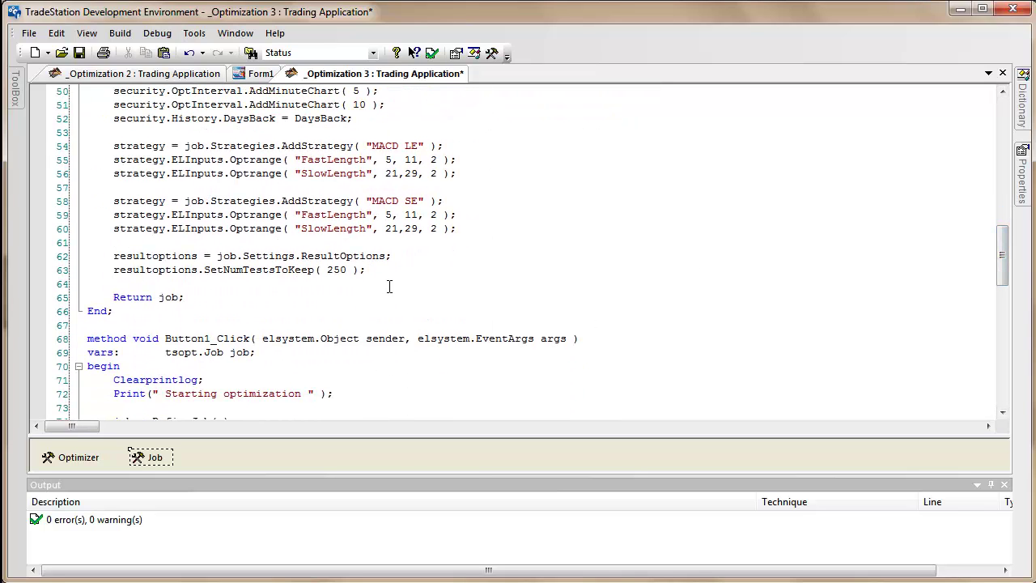
key(Return)
key(Return)
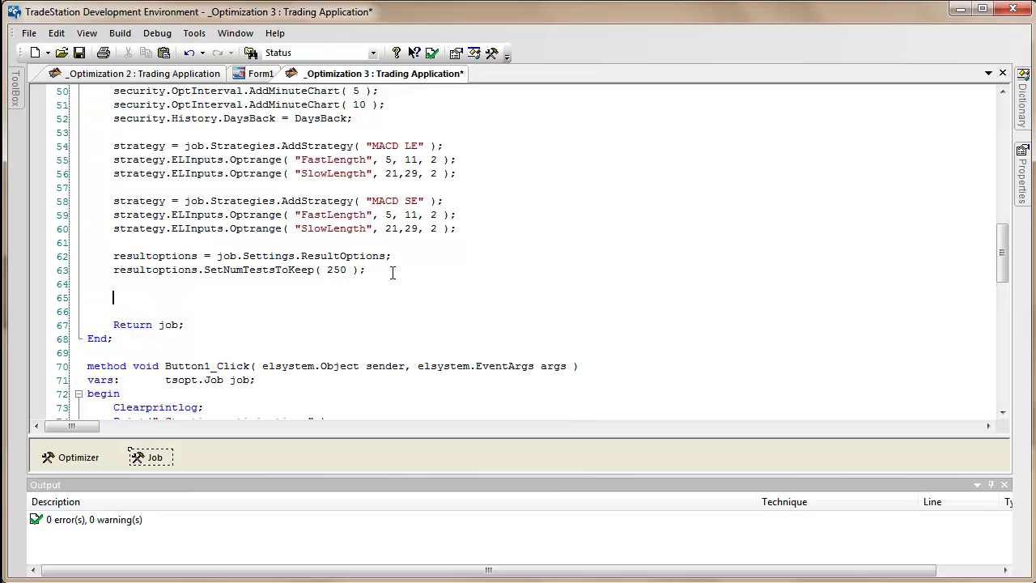
text(genetic)
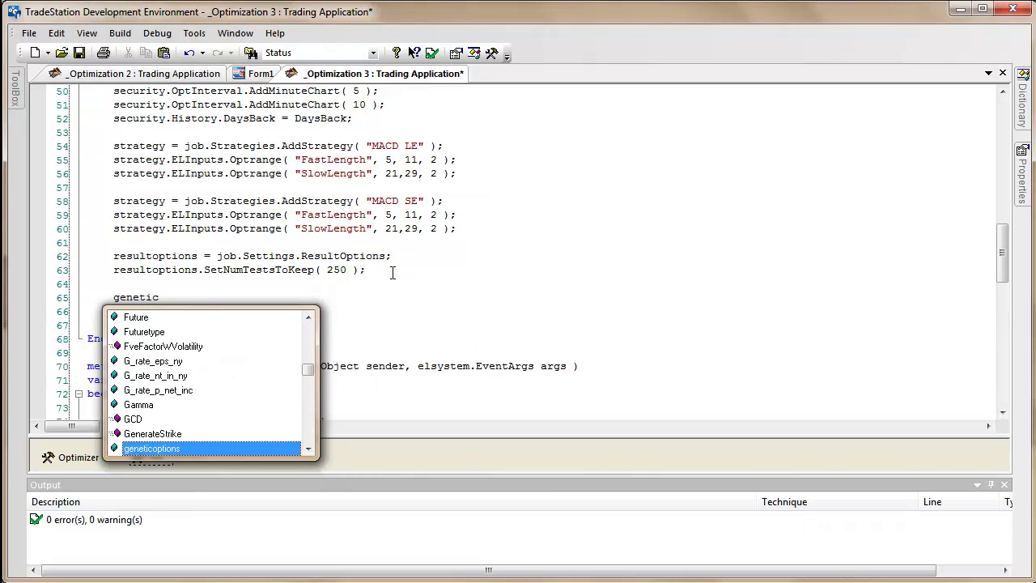
text(optiond)
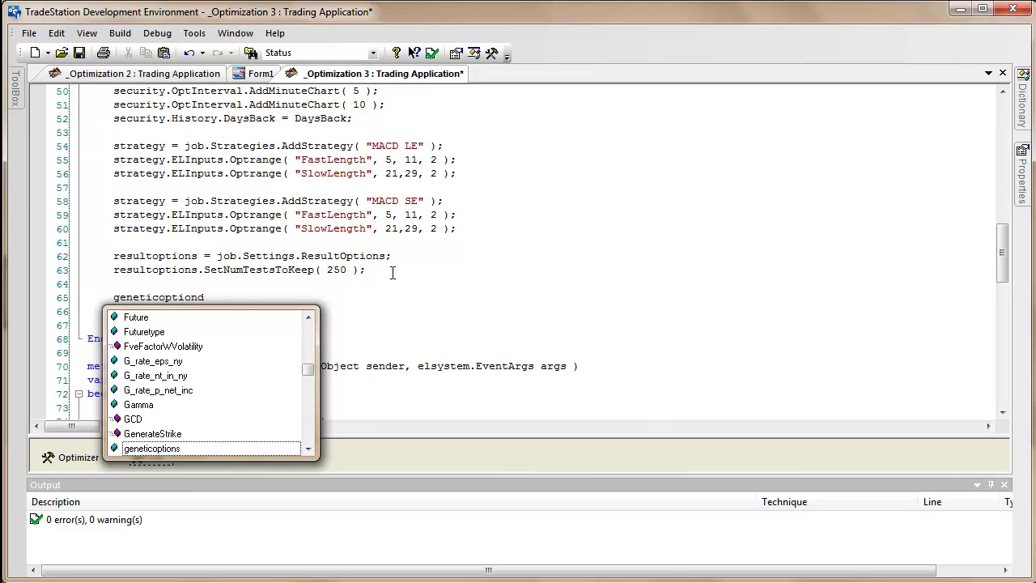
key(BackSpace)
text(s = )
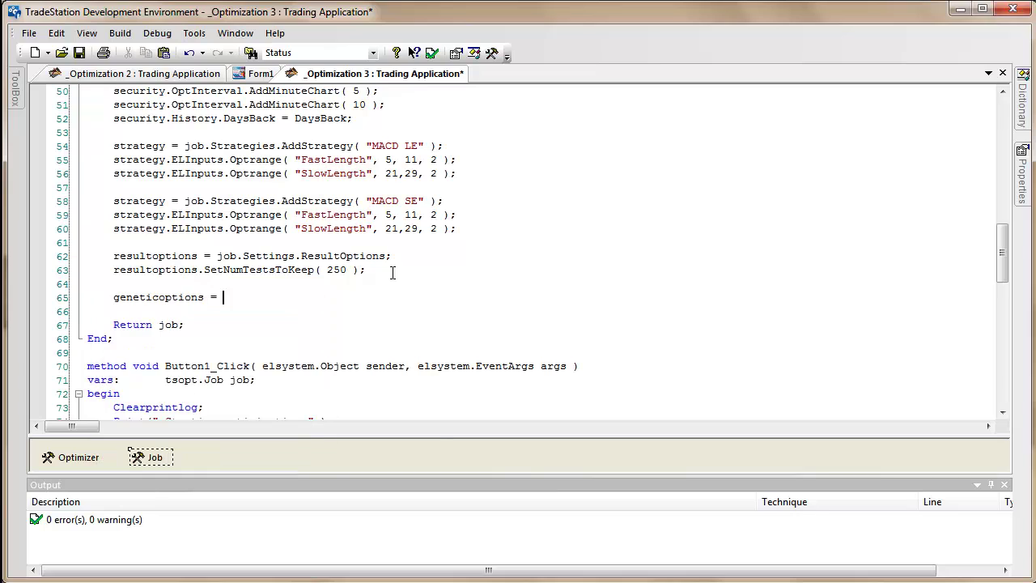
text(job)
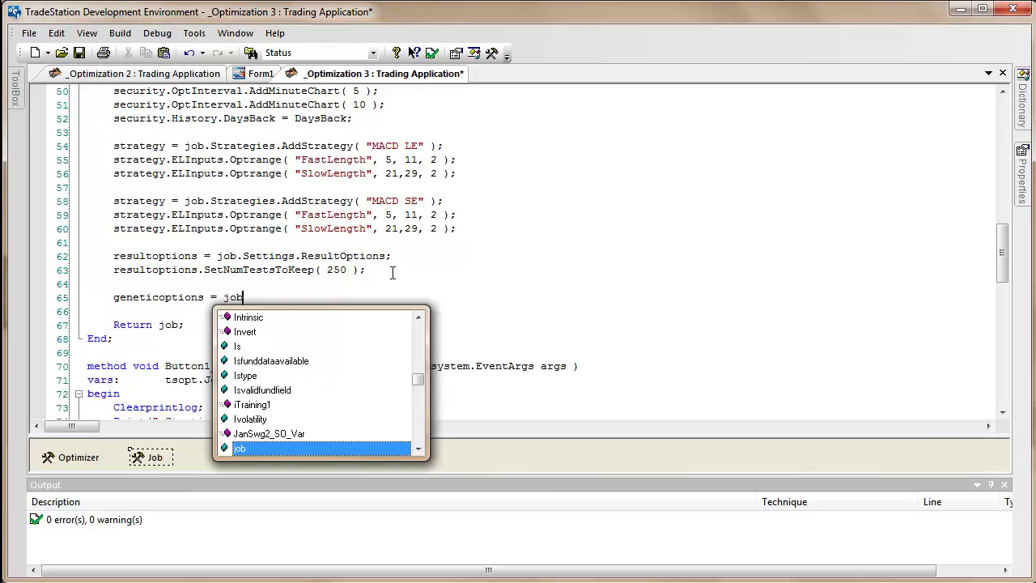
text(,settin)
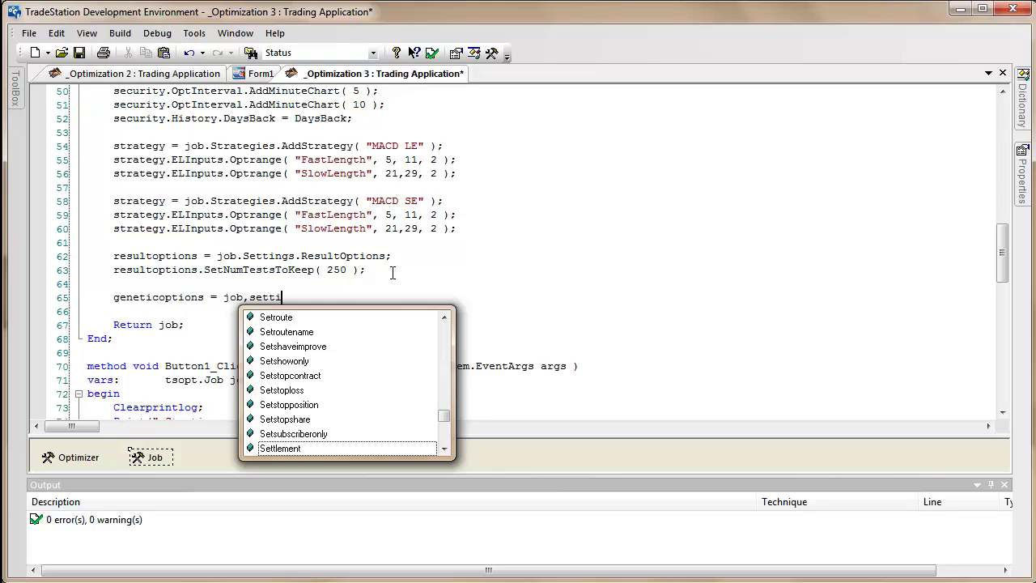
text(gs)
key(BackSpace)
key(BackSpace)
key(BackSpace)
key(BackSpace)
key(BackSpace)
key(BackSpace)
key(BackSpace)
key(BackSpace)
key(BackSpace)
text(.)
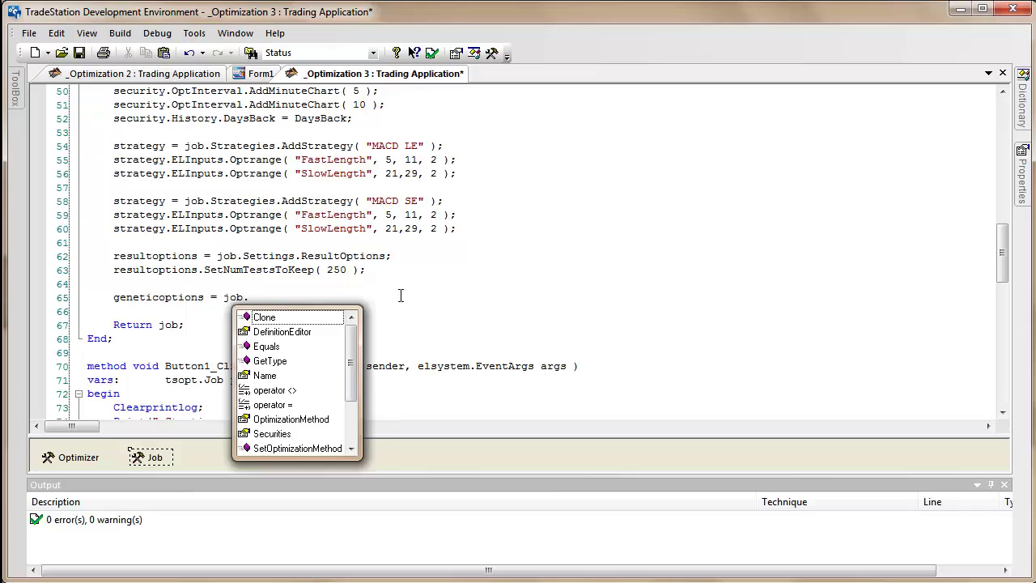
drag(357, 389, 353, 438)
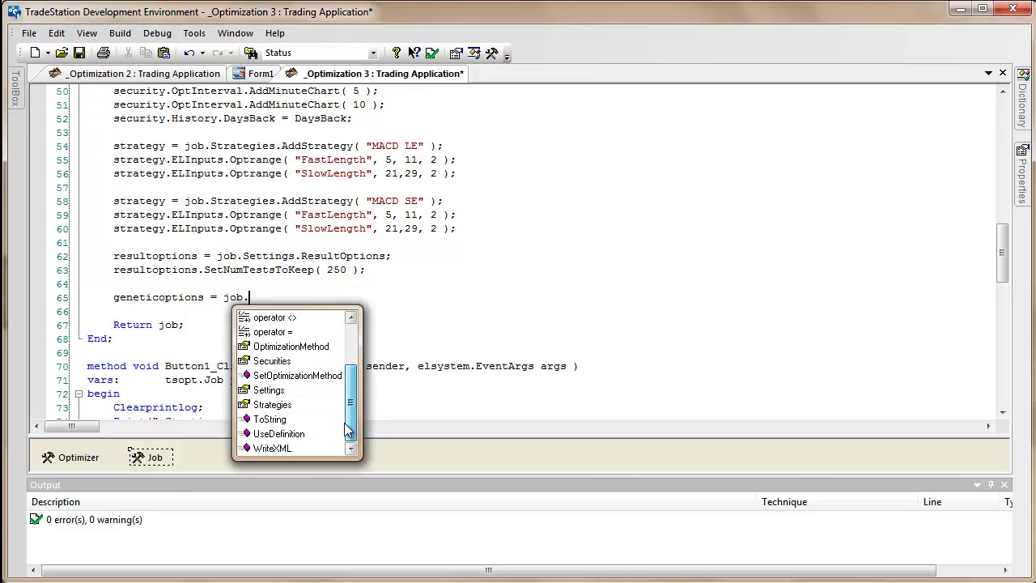
double_click(275, 390)
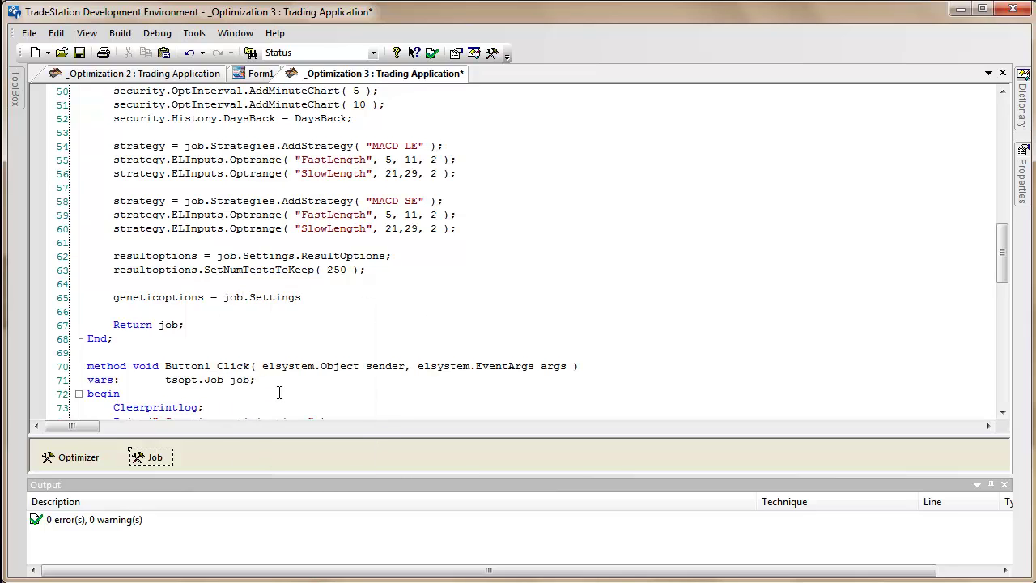
text(.)
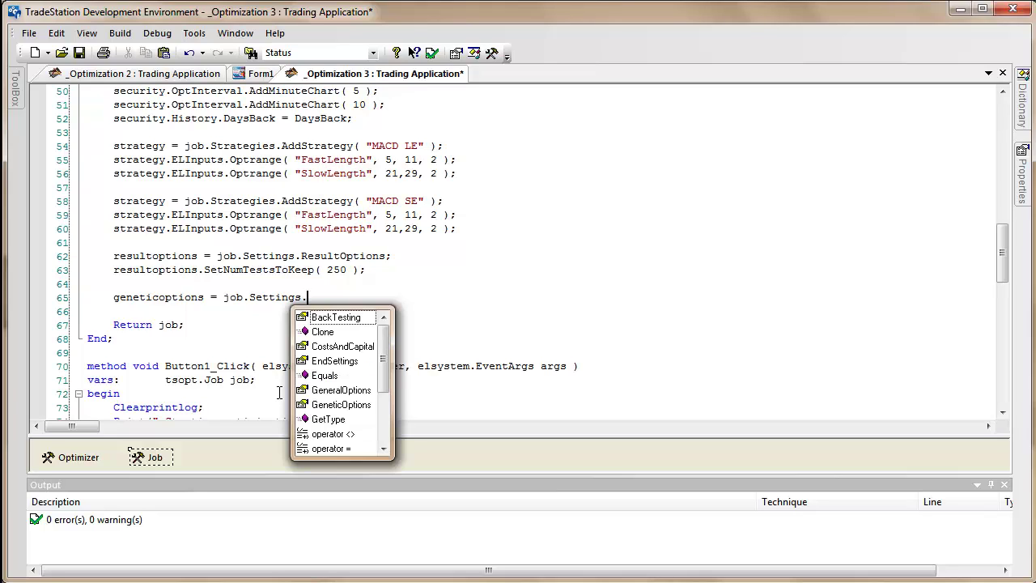
text(Genet)
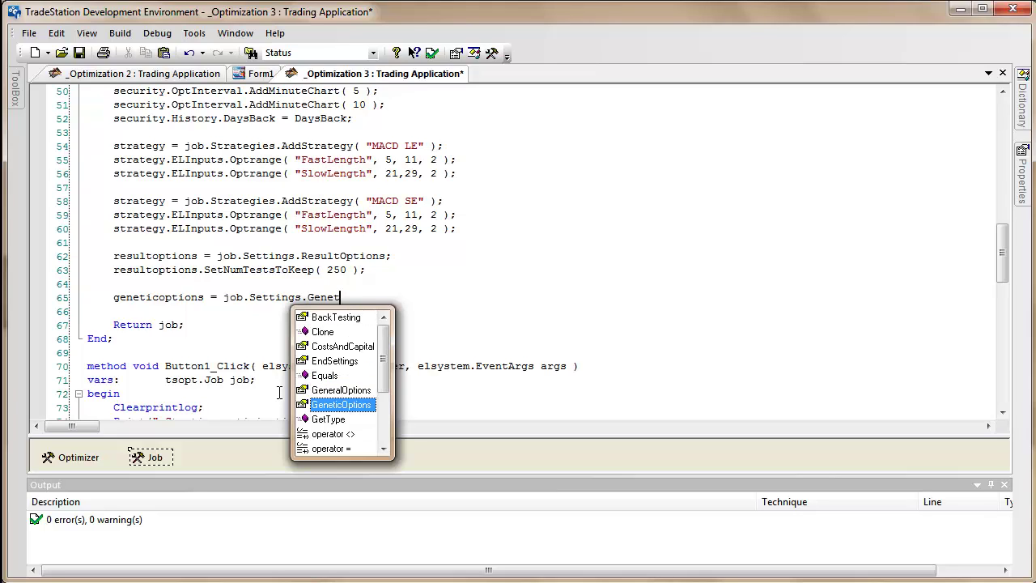
text(icoption)
text(s)
text(;)
key(Return)
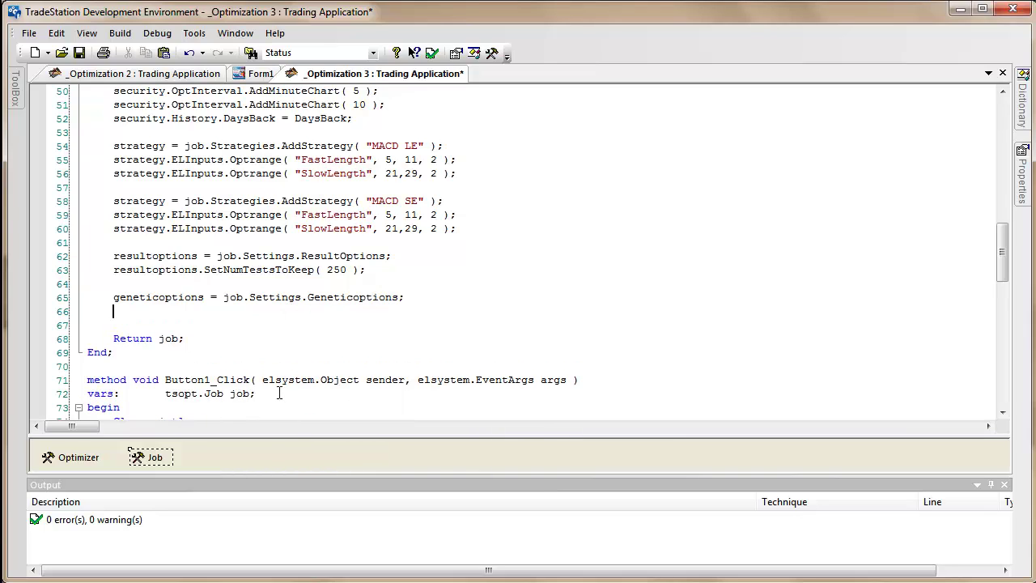
Set genetic options Generations to 50, Populationsize to 50 and EarlyExitGenerations to 10
text(genet)
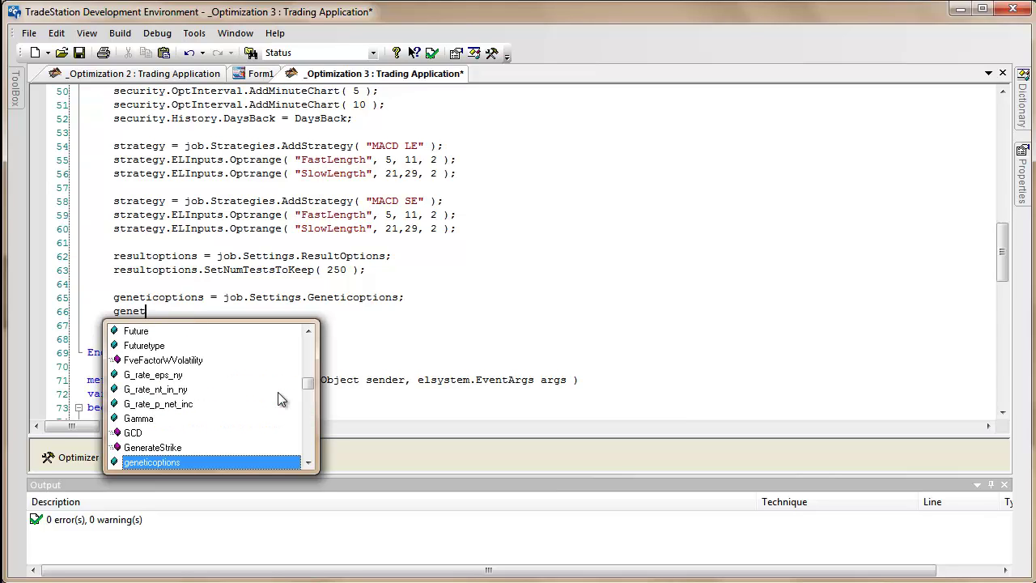
text(icoptions.)
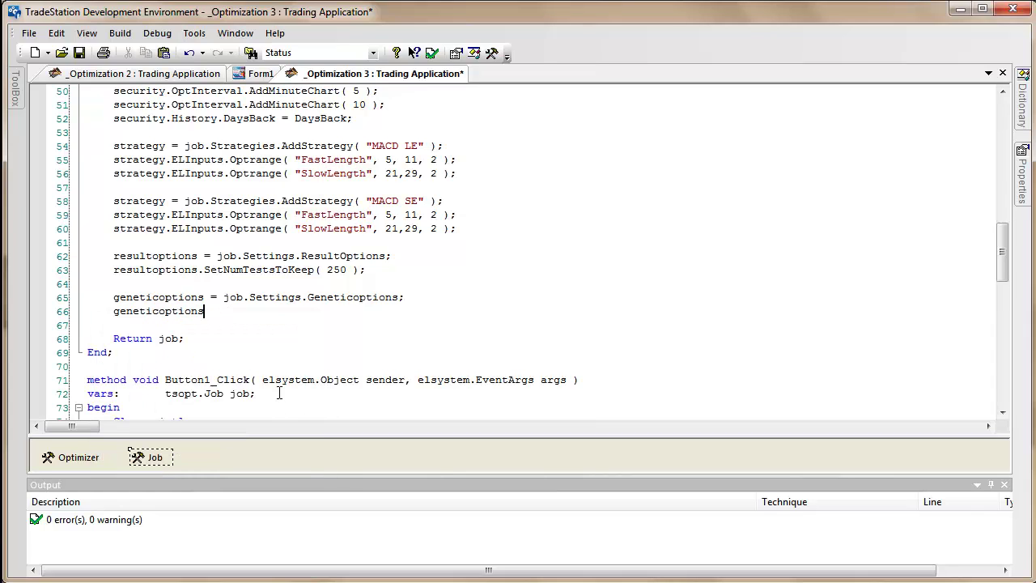
text(g)
double_click(267, 413)
text(= 50;)
key(Return)
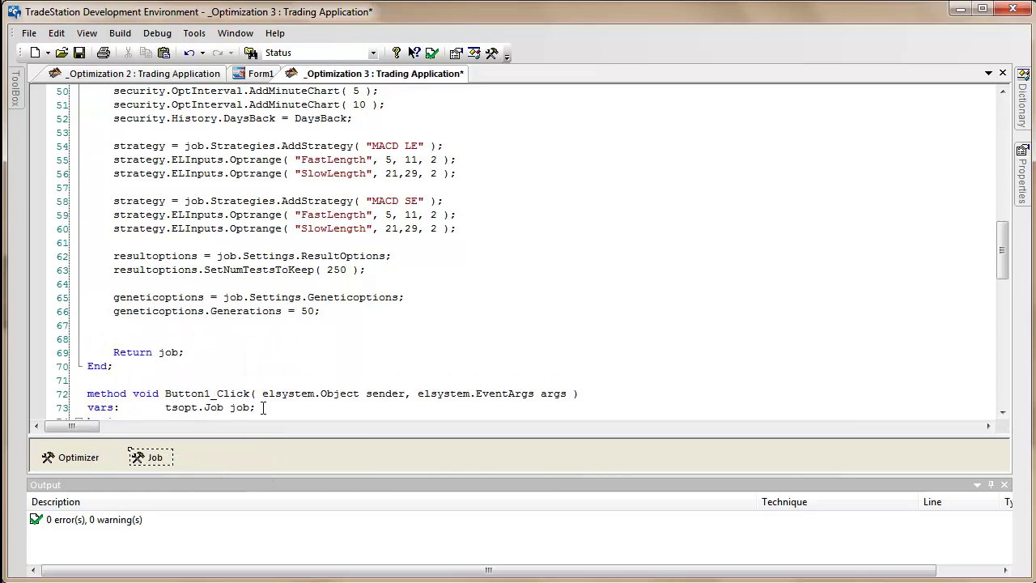
double_click(115, 311)
key(ctrl+c)
click(113, 325)
key(ctrl+v)
text(.Populationsize = 50;)
key(Return)
key(ctrl+v)
text(.EarlyExitGenerations = 10;)
Verify the code, test-run the app, and close Form1
click(432, 52)
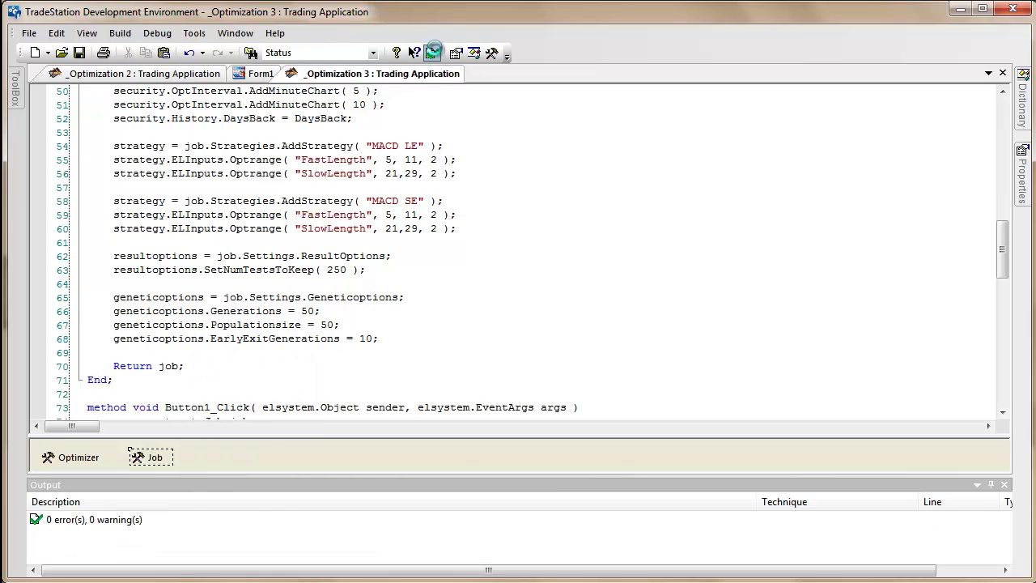
click(432, 52)
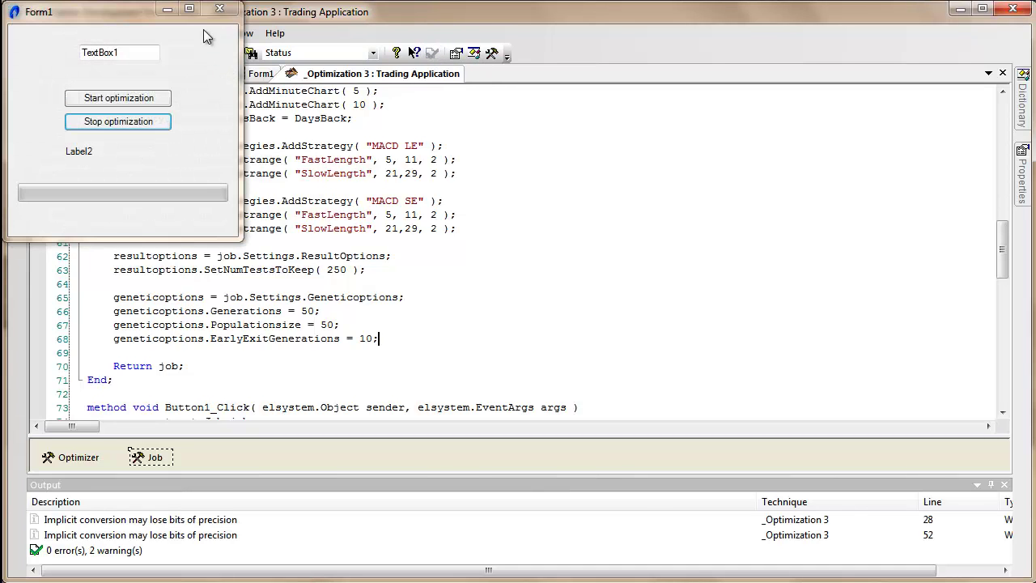
click(168, 10)
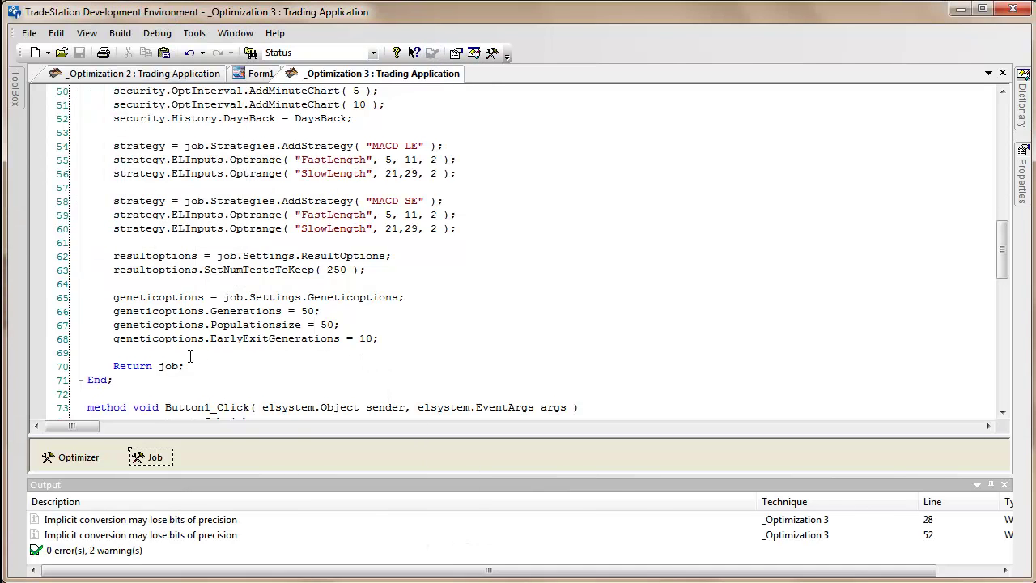
right_click(165, 338)
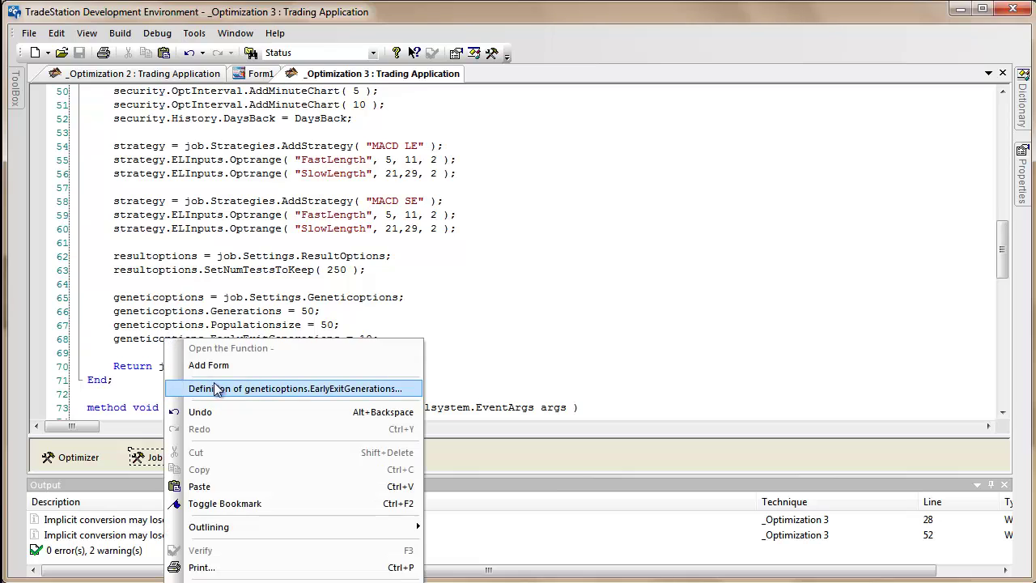
click(240, 389)
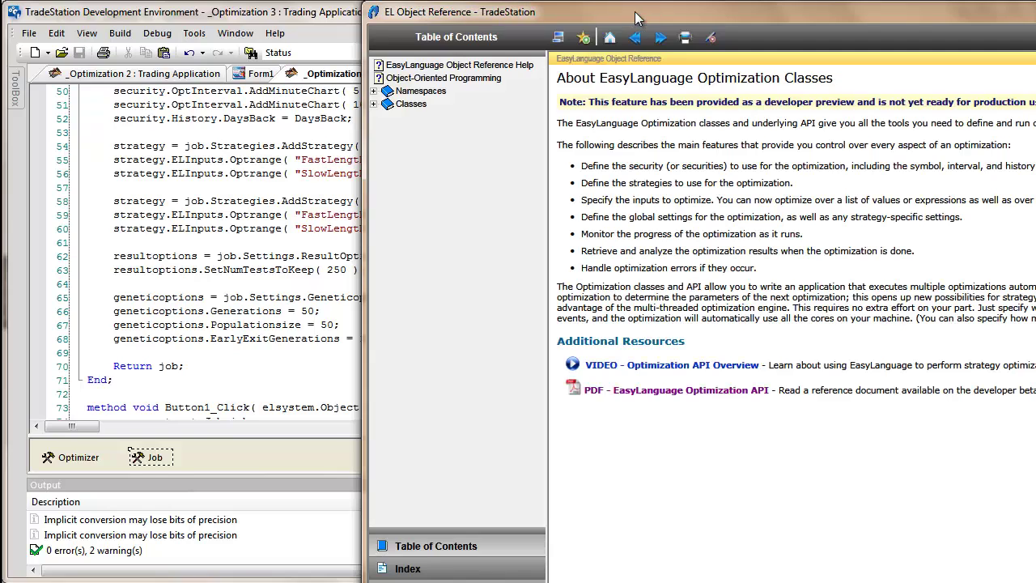
drag(637, 17, 283, 34)
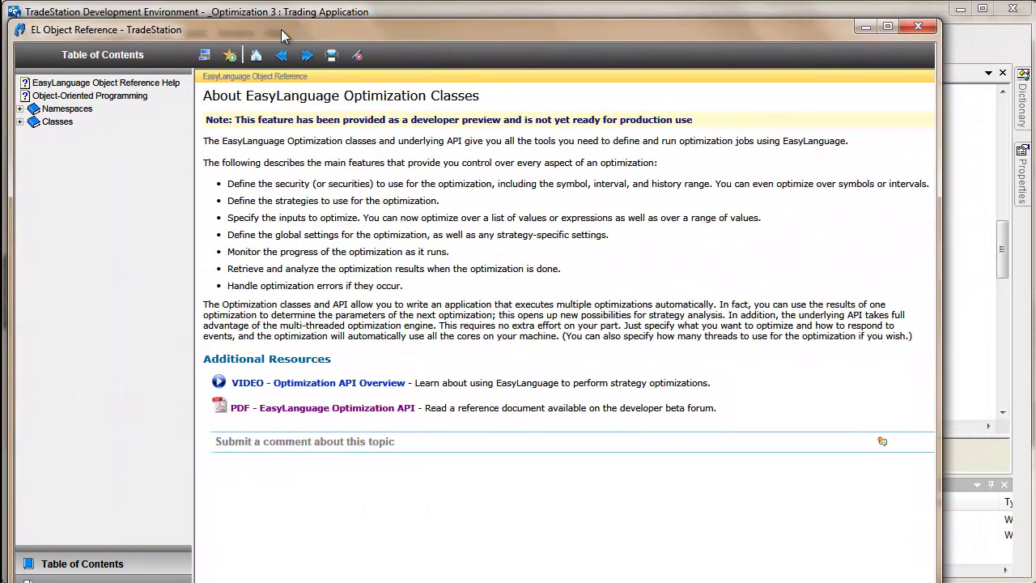
click(340, 412)
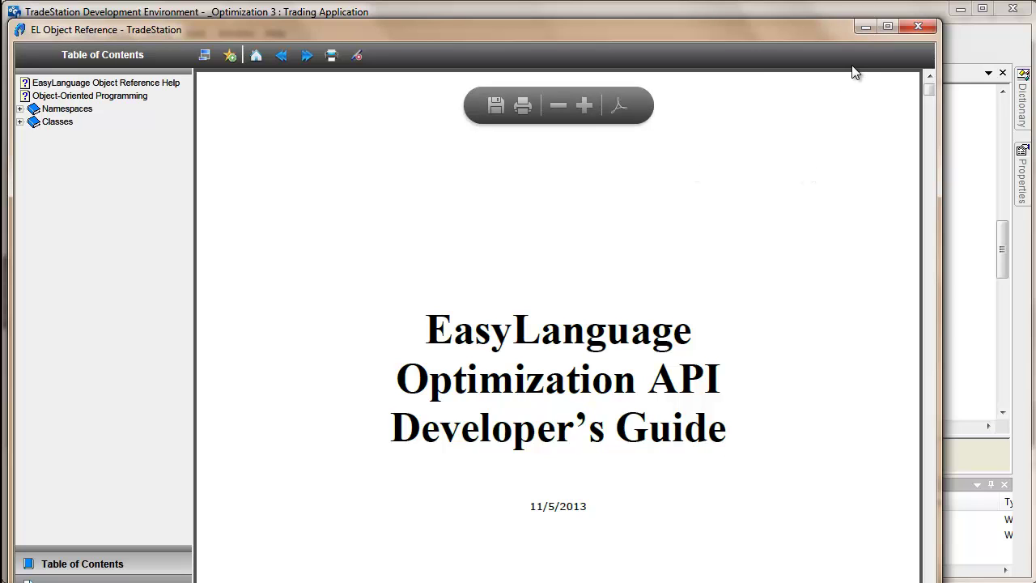
click(865, 28)
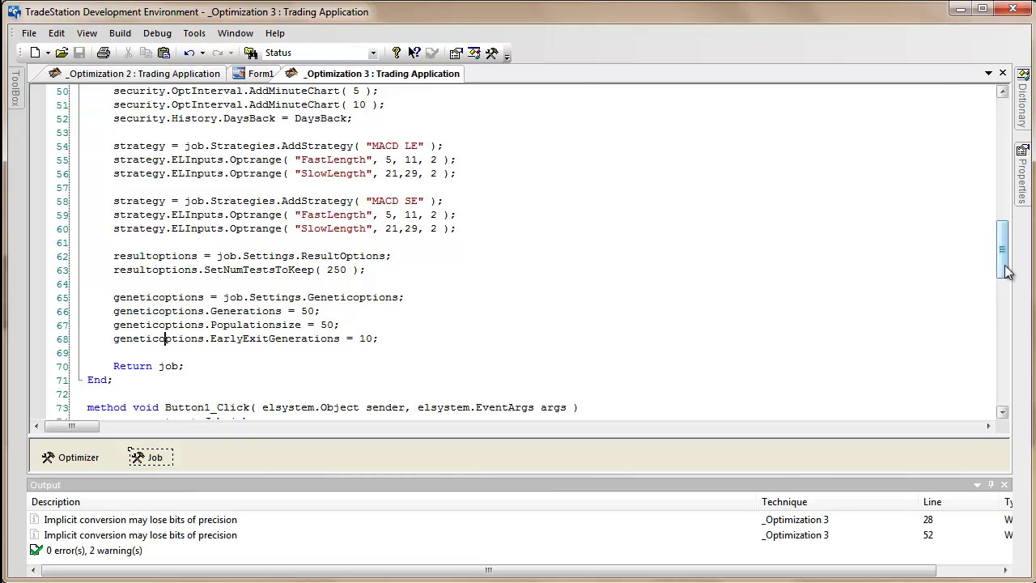
drag(1002, 251, 996, 147)
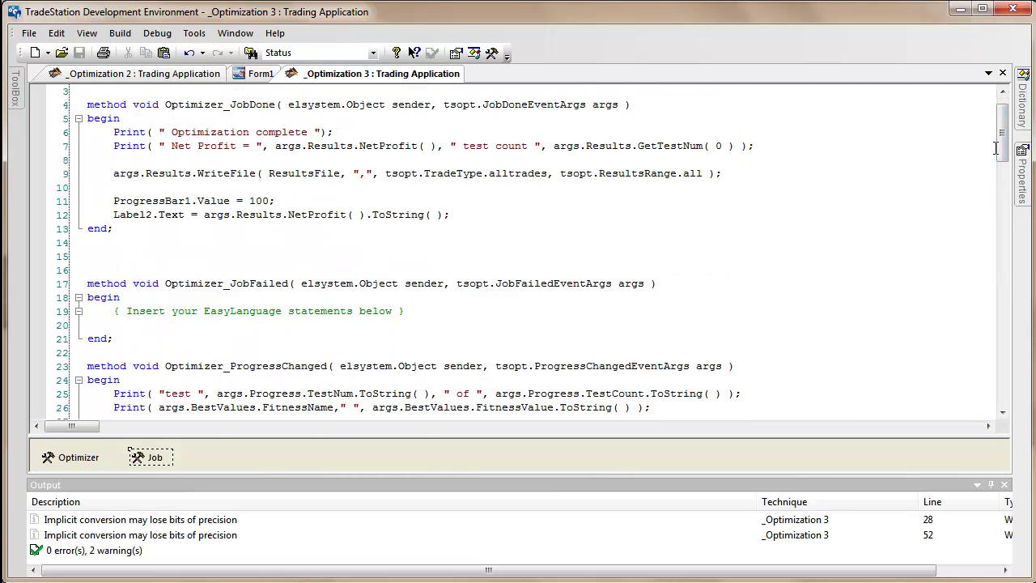